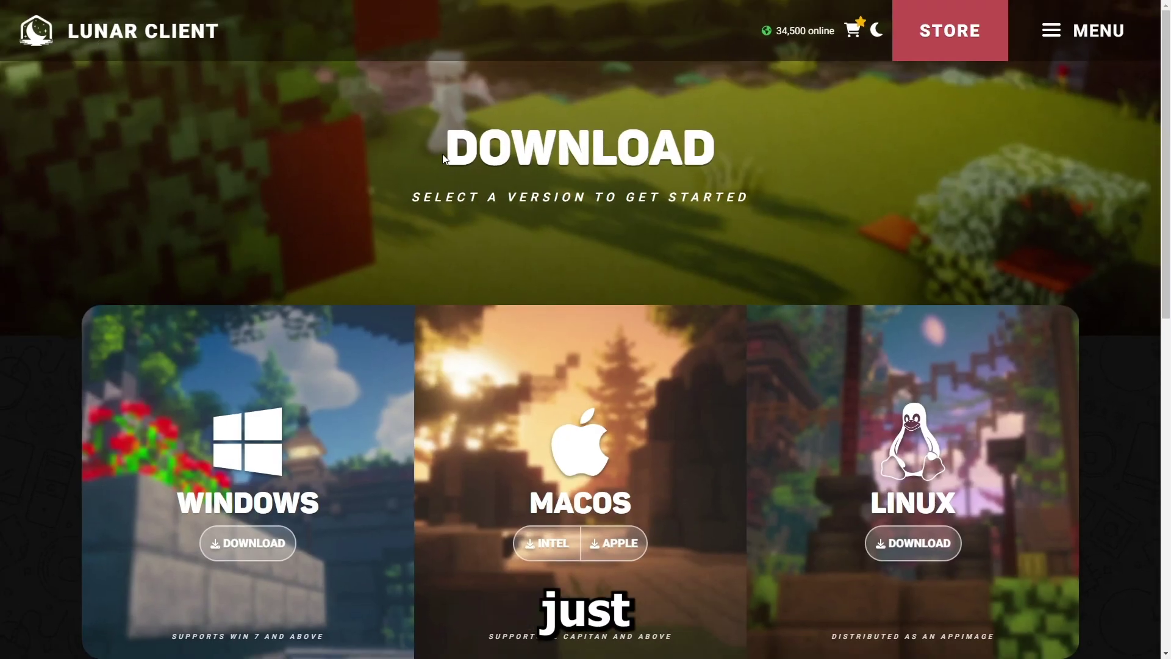
- Scroll the Lunar Client download page down to the Windows, macOS and Linux download buttons
click(417, 153)
scroll(353, 189, down, 3)
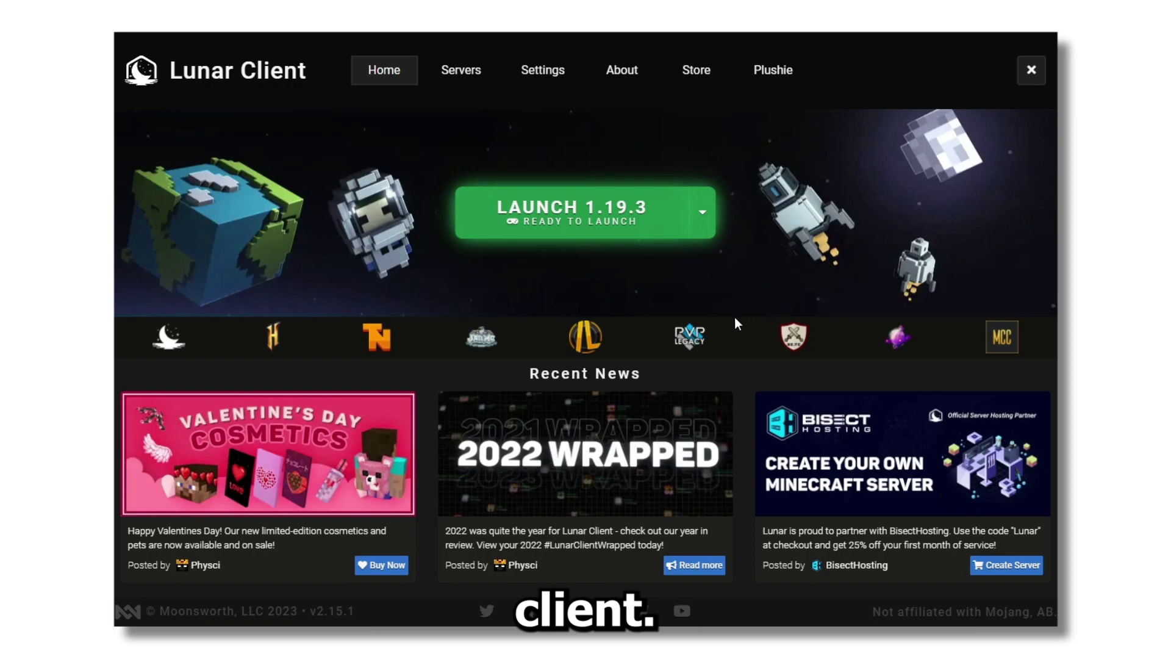
- Check Allocated Memory in the launcher Settings, then show the Launch Options version choices
click(542, 72)
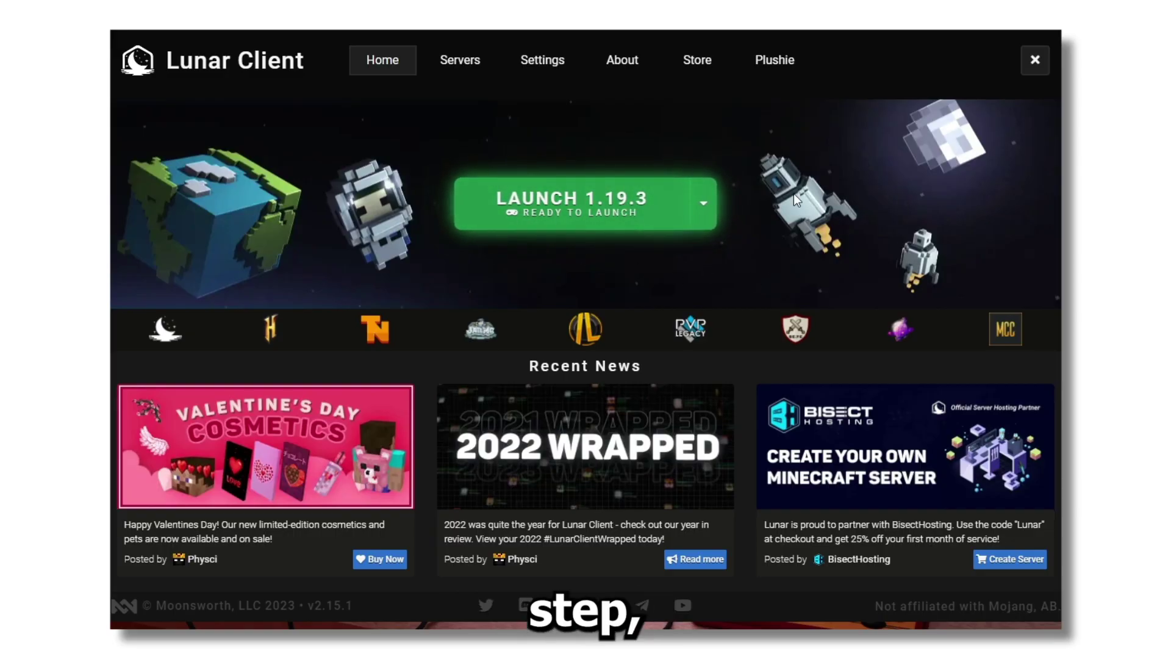
click(703, 202)
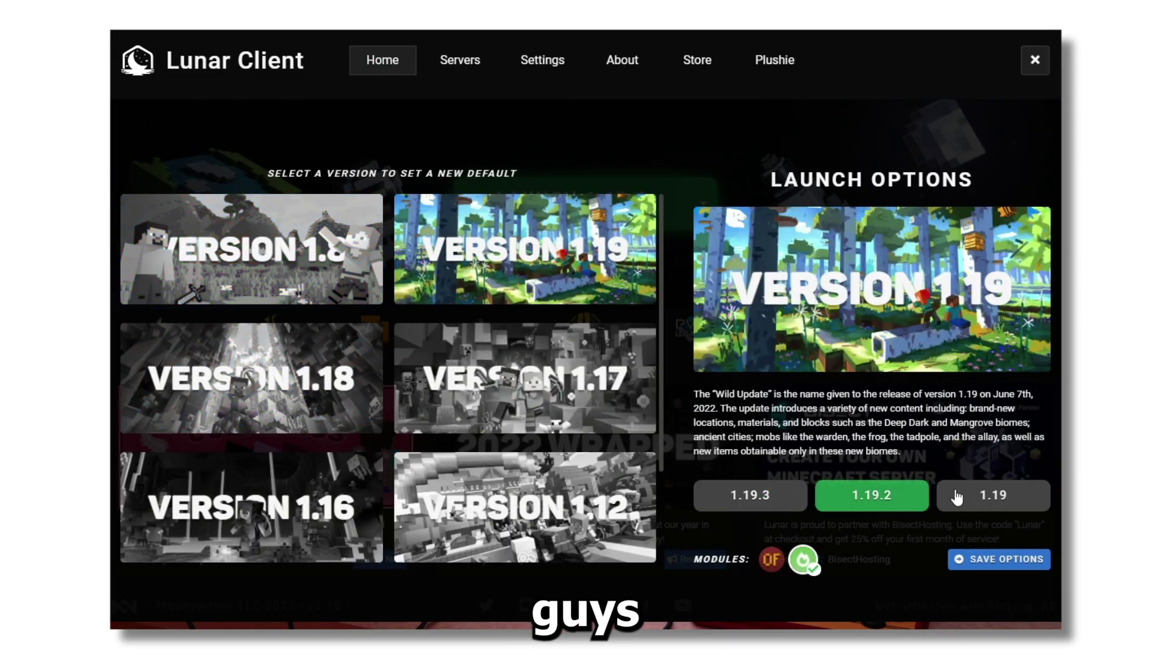
- Select build 1.19.3 with the Sodium module in Launch Options
click(953, 494)
click(782, 495)
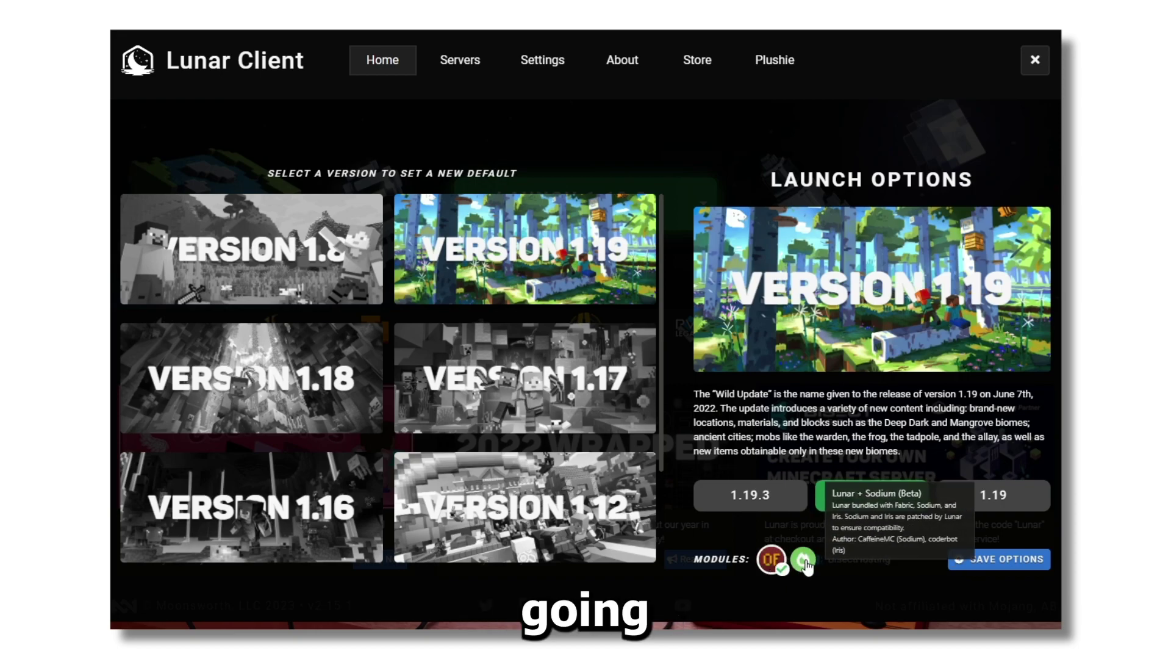
click(773, 501)
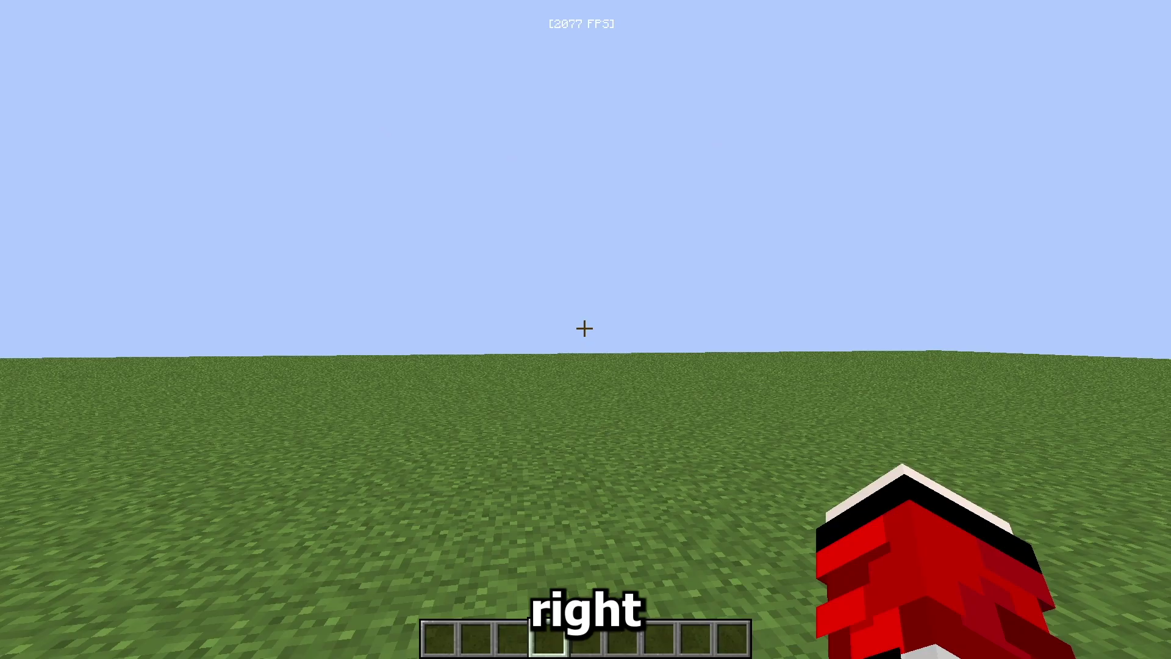
key(Escape)
click(500, 393)
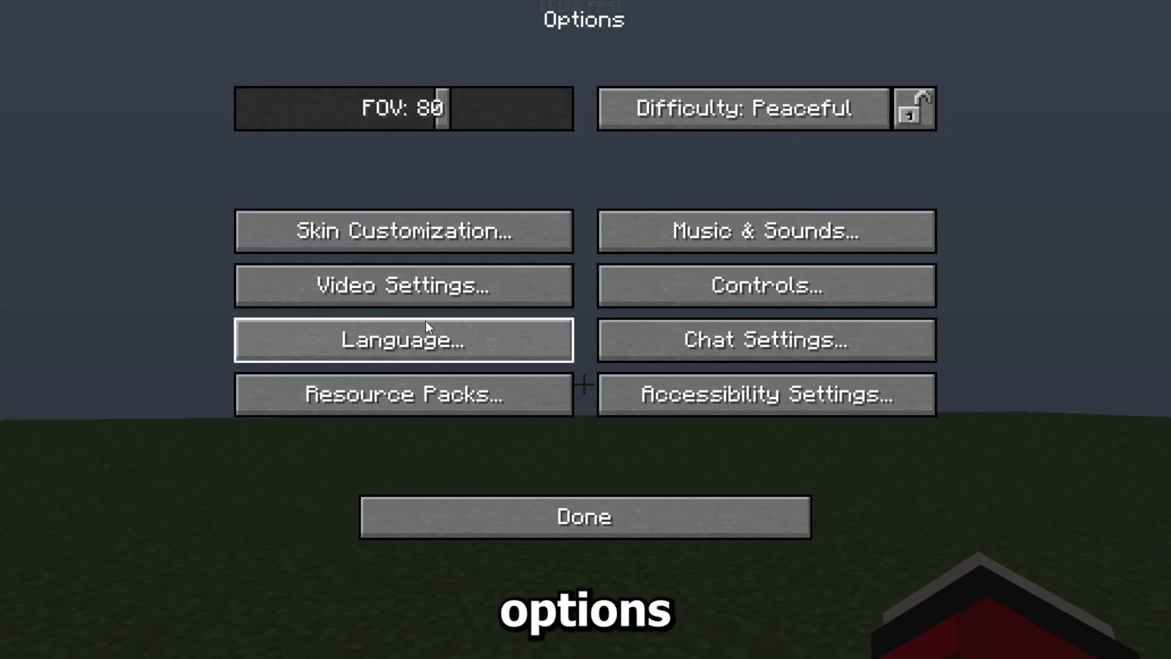
click(416, 285)
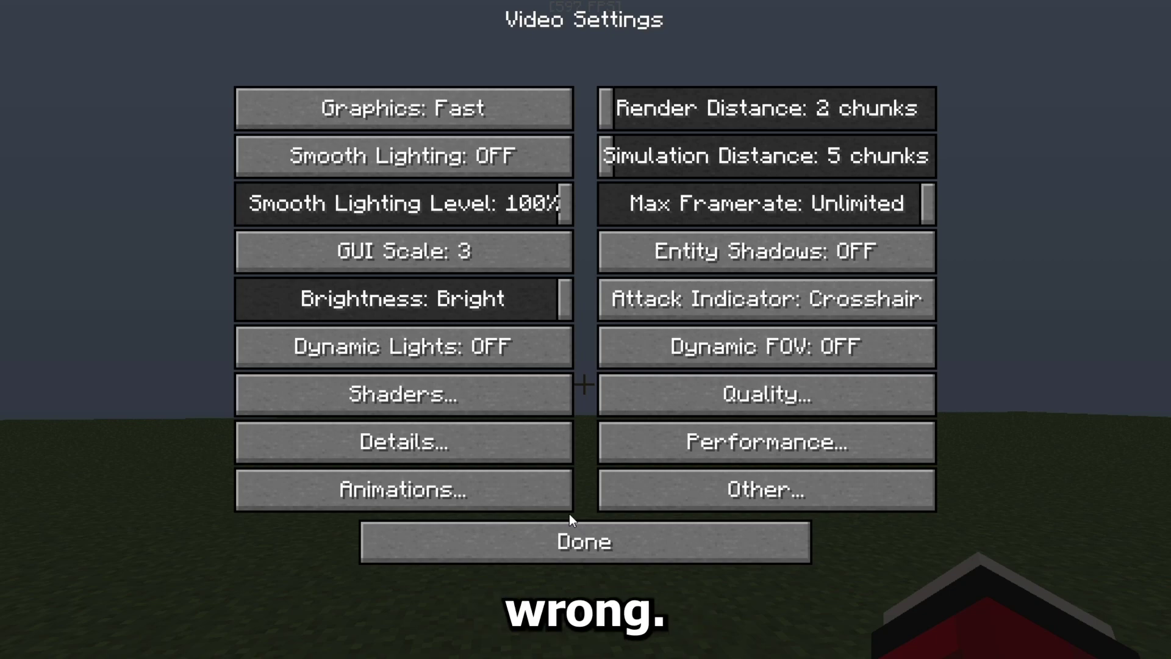
click(403, 442)
click(584, 542)
click(404, 489)
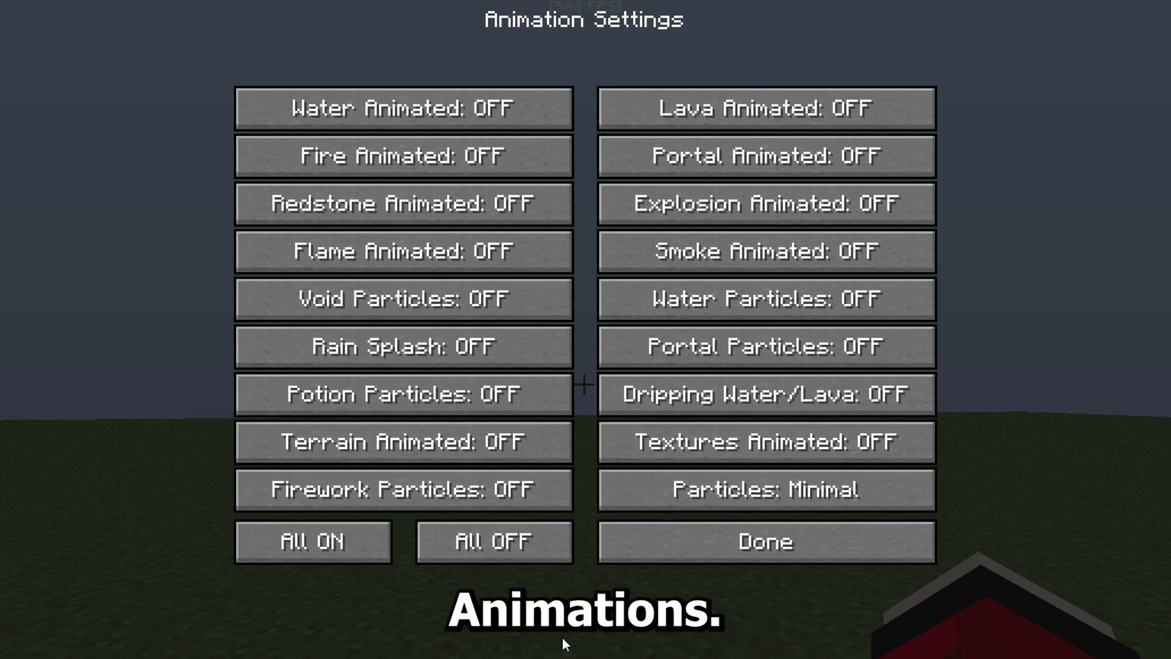
click(667, 551)
click(766, 394)
click(714, 549)
click(811, 442)
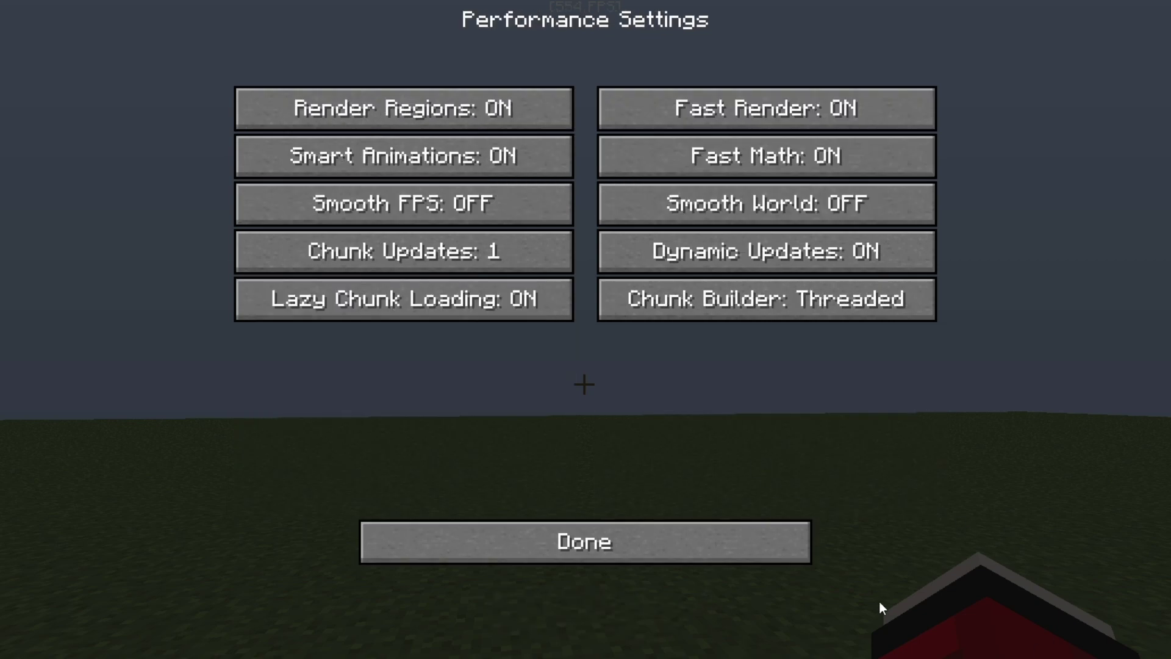
key(Escape)
click(925, 497)
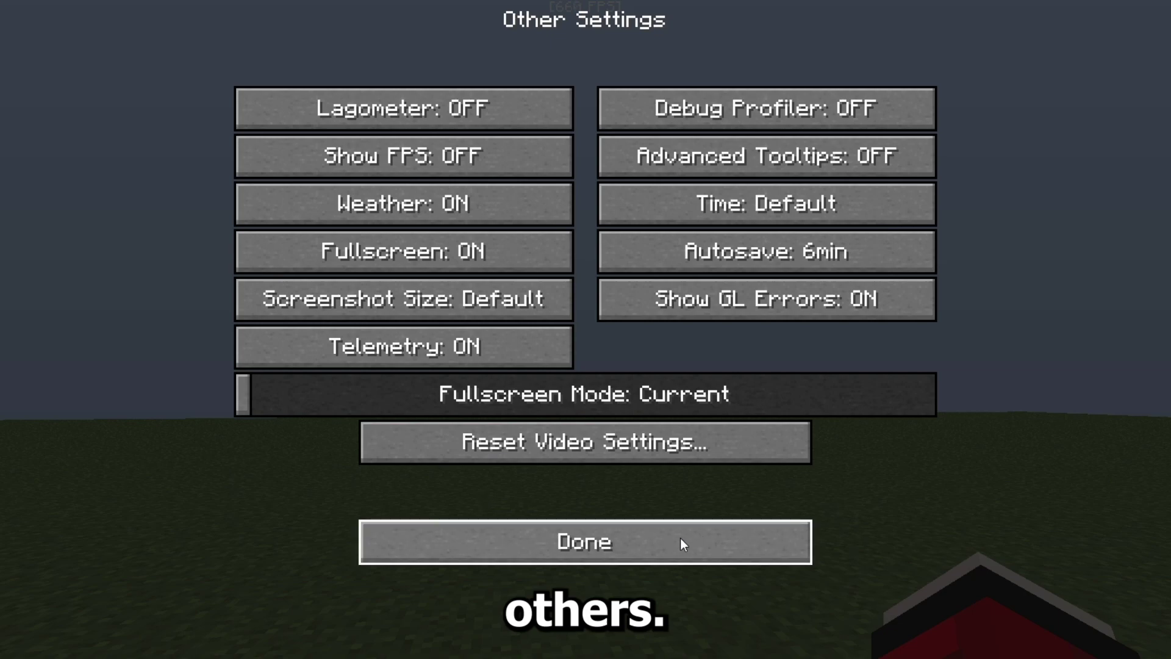
click(679, 538)
click(639, 542)
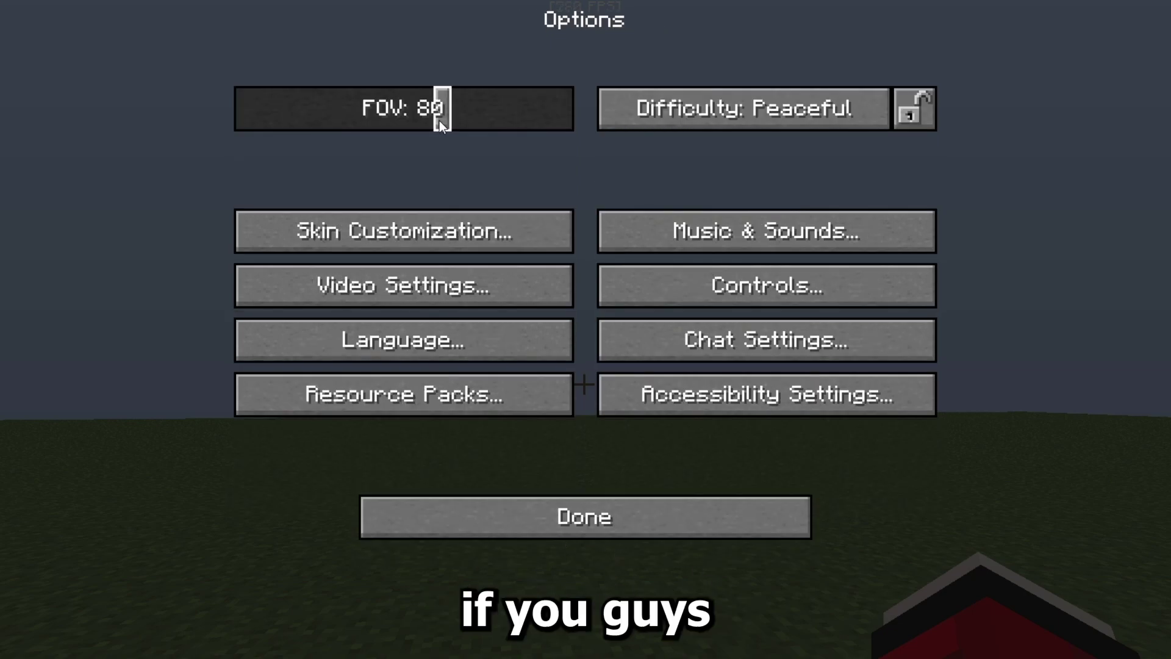
mouse_move(440, 120)
mouse_down()
mouse_move(220, 108)
mouse_move(444, 112)
mouse_up()
key(Escape)
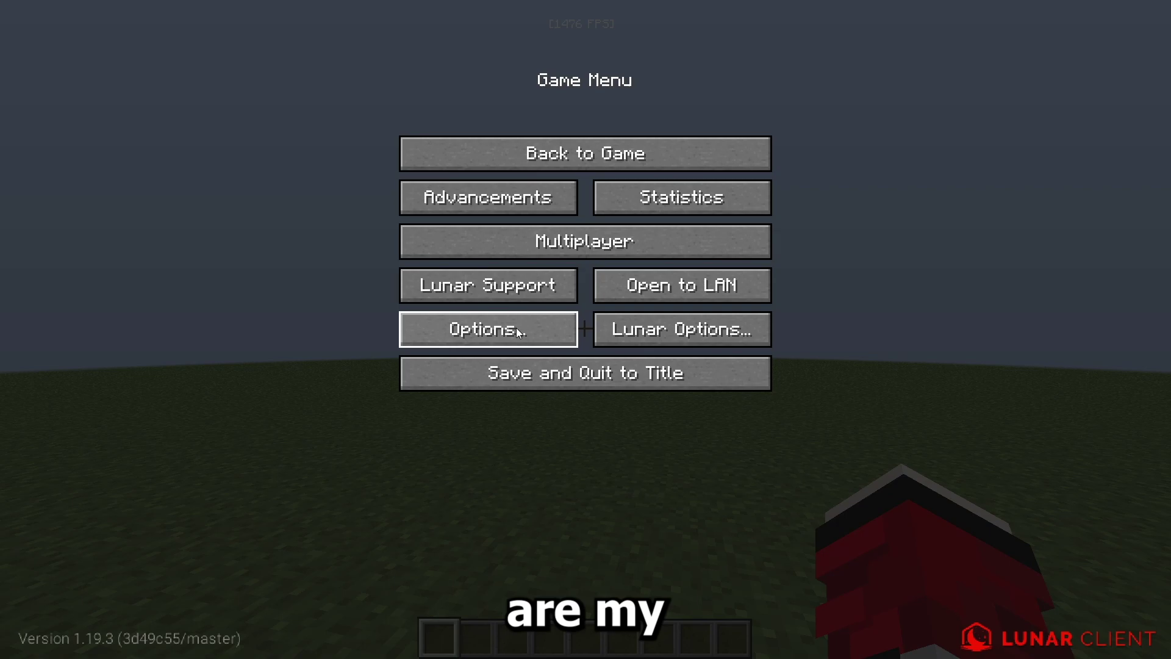
- Open Video Settings and set Render Distance from 2 to 8 chunks
click(517, 328)
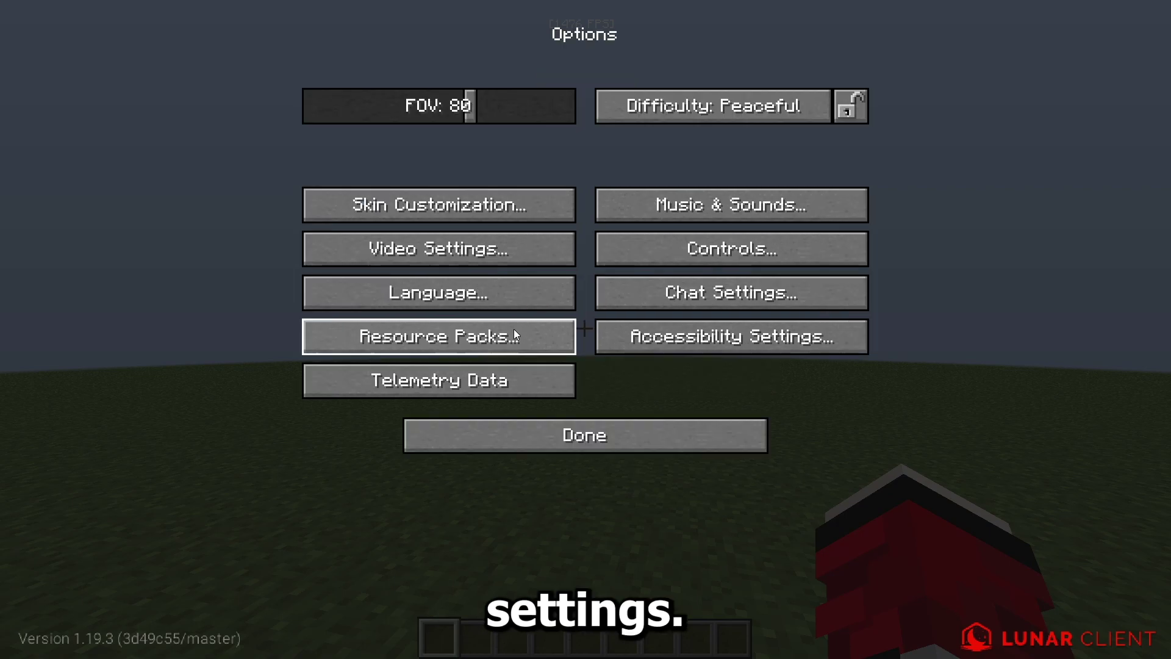
click(482, 244)
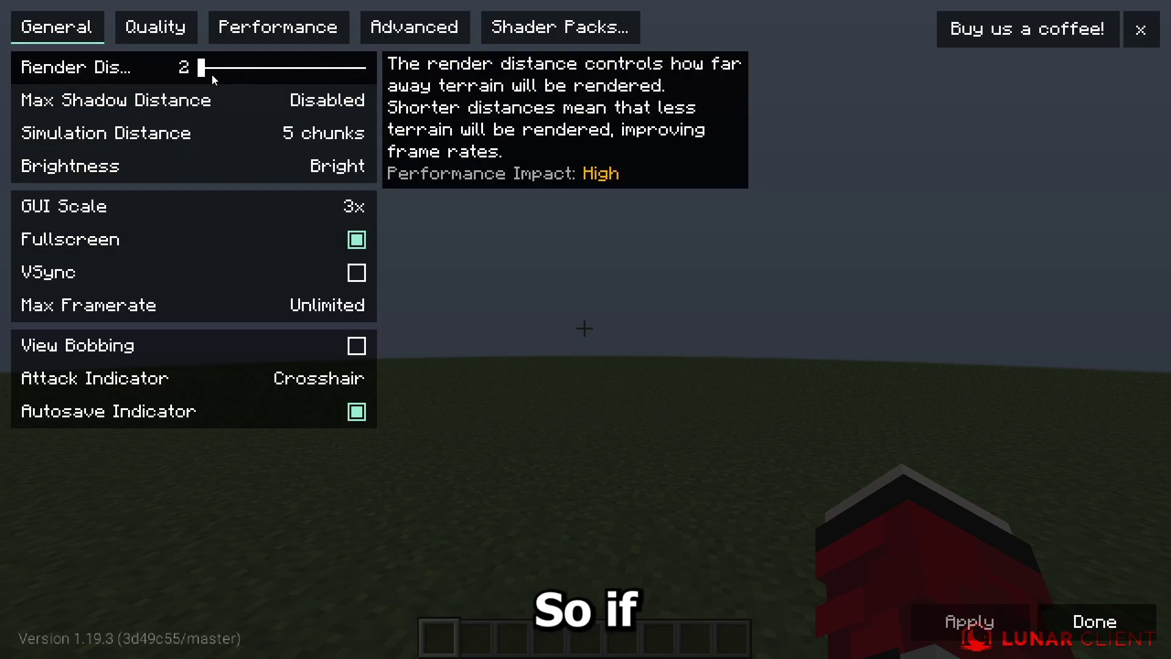
drag(201, 72, 235, 72)
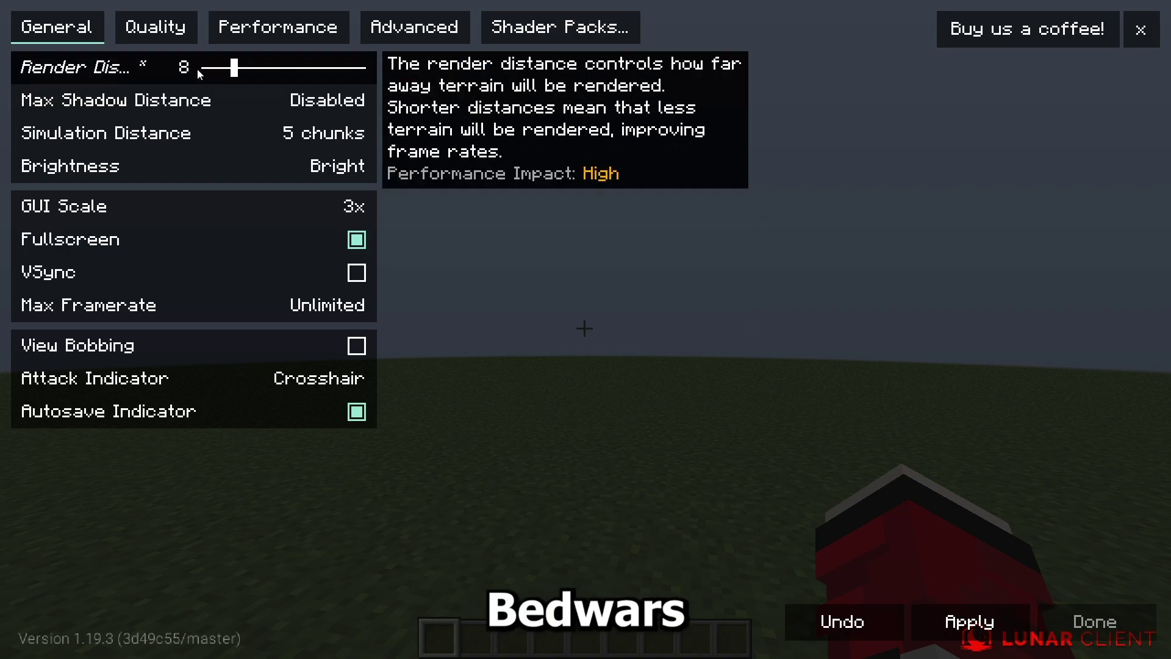
drag(234, 70, 238, 74)
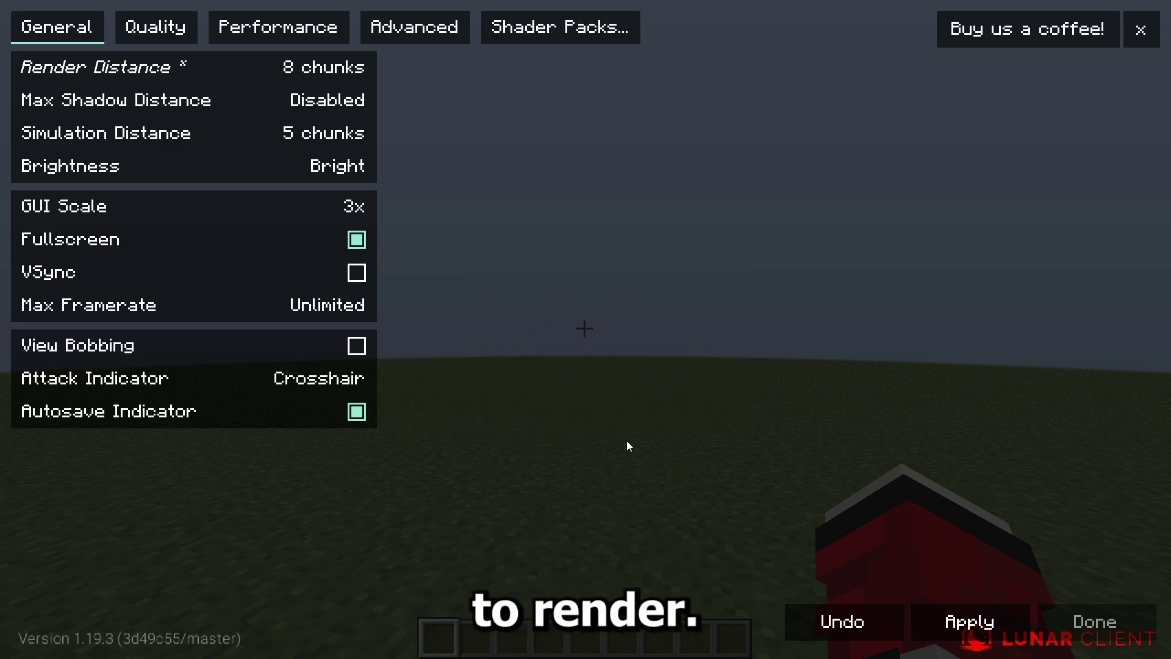
- Review the Quality, Performance and Advanced video option pages
click(155, 27)
mouse_move(329, 211)
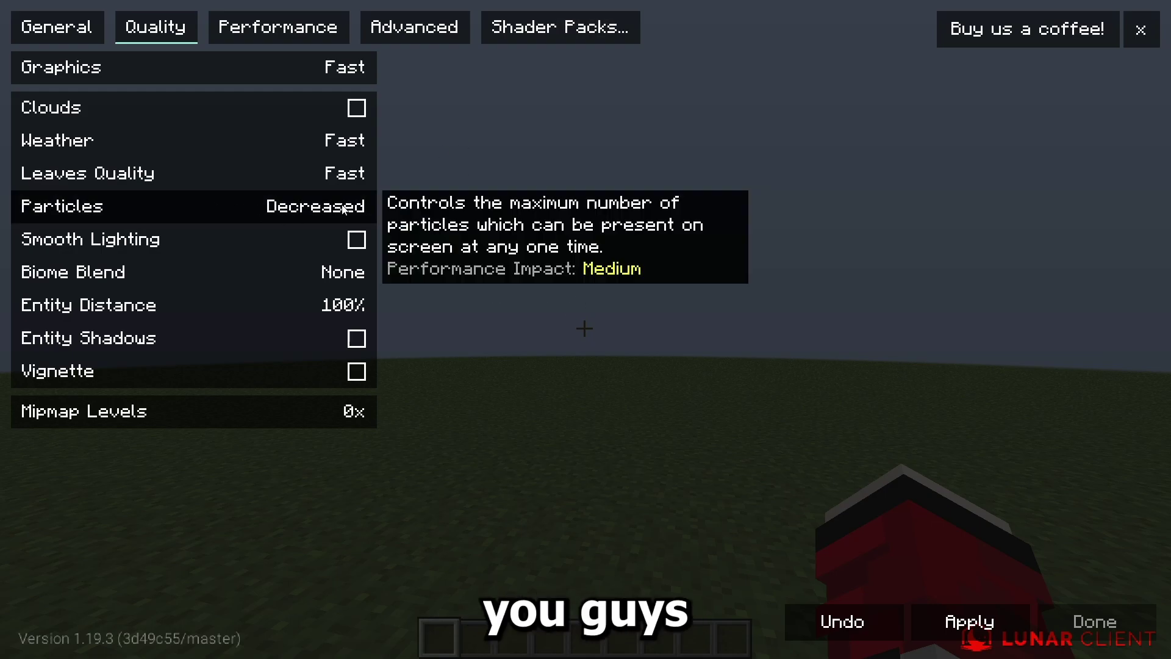
mouse_move(271, 113)
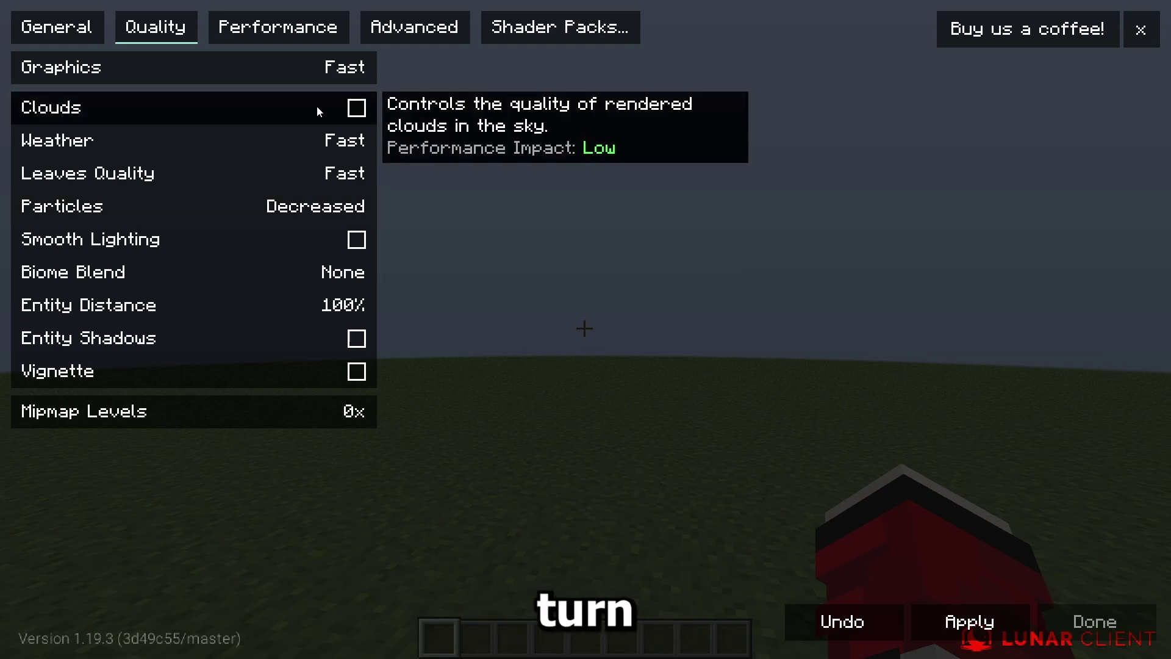
click(277, 27)
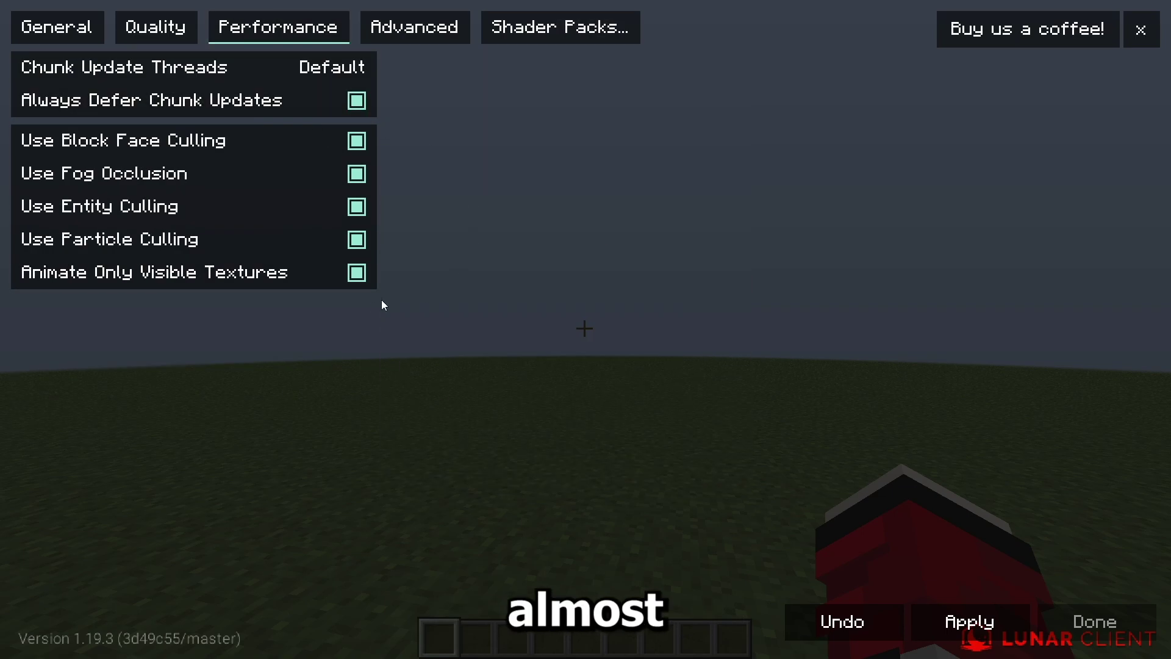
mouse_move(328, 105)
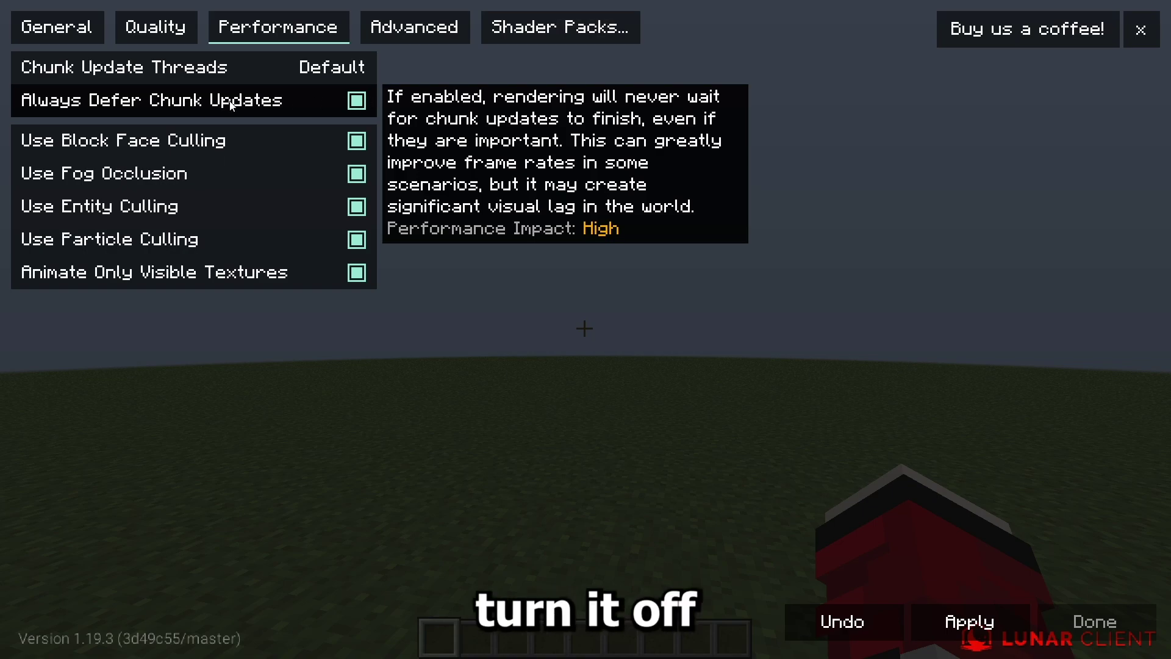
click(414, 27)
mouse_move(232, 197)
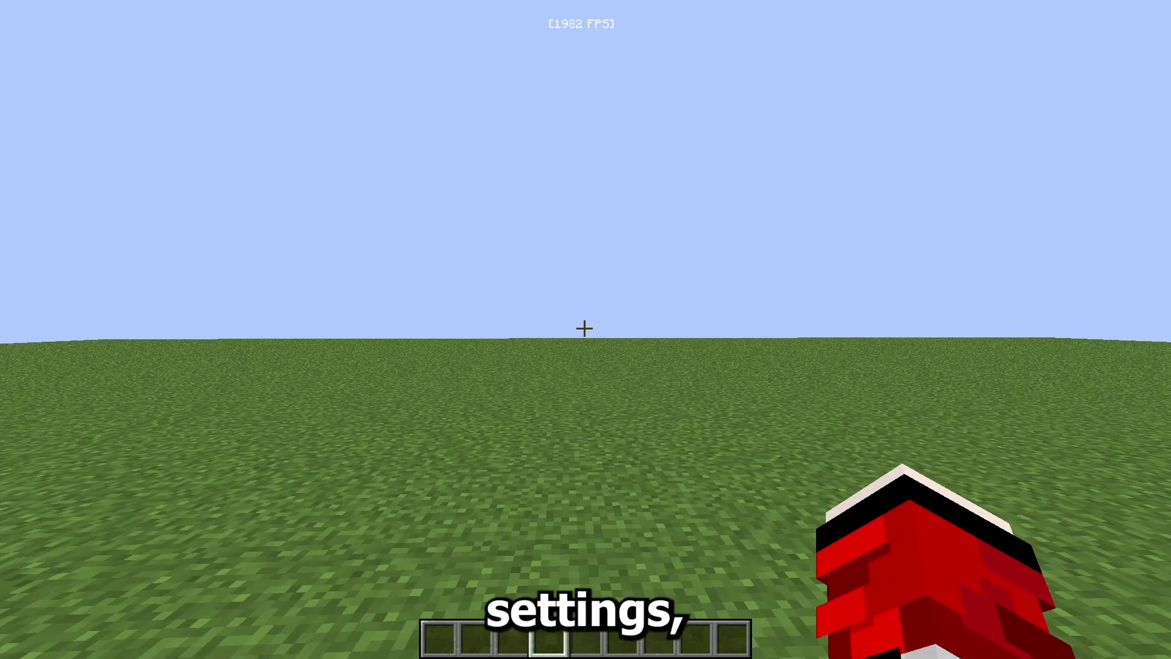
- Browse the Lunar Client mods grid, all disabled, then switch to the General settings page
key(Shift_R)
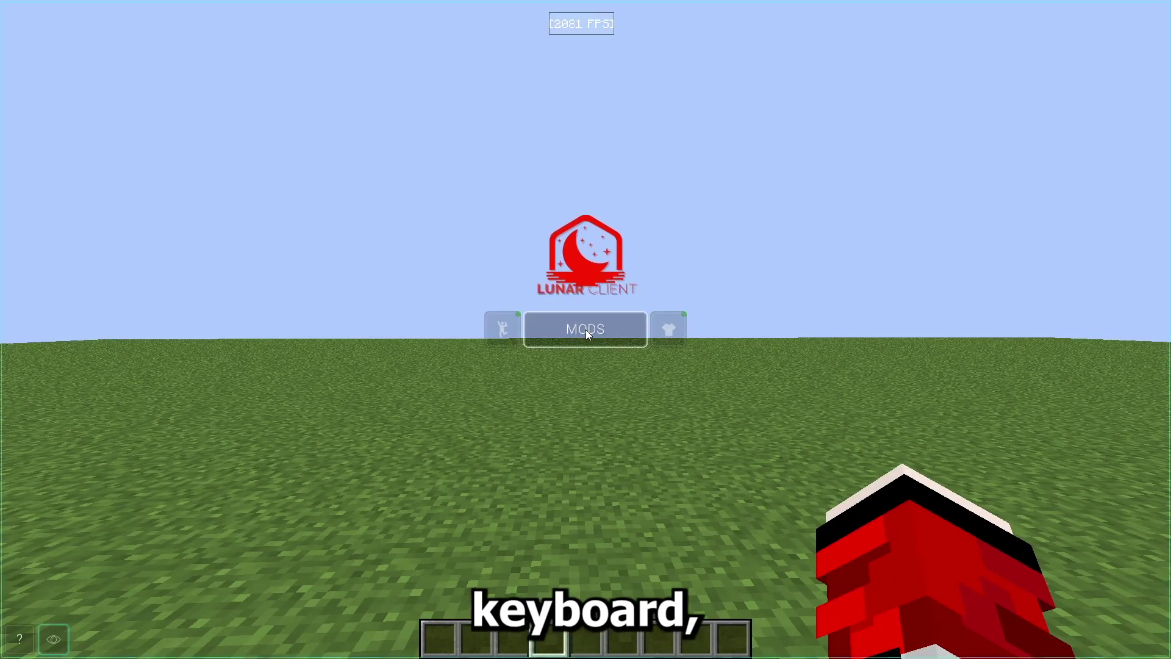
key(Escape)
key(Escape)
click(653, 335)
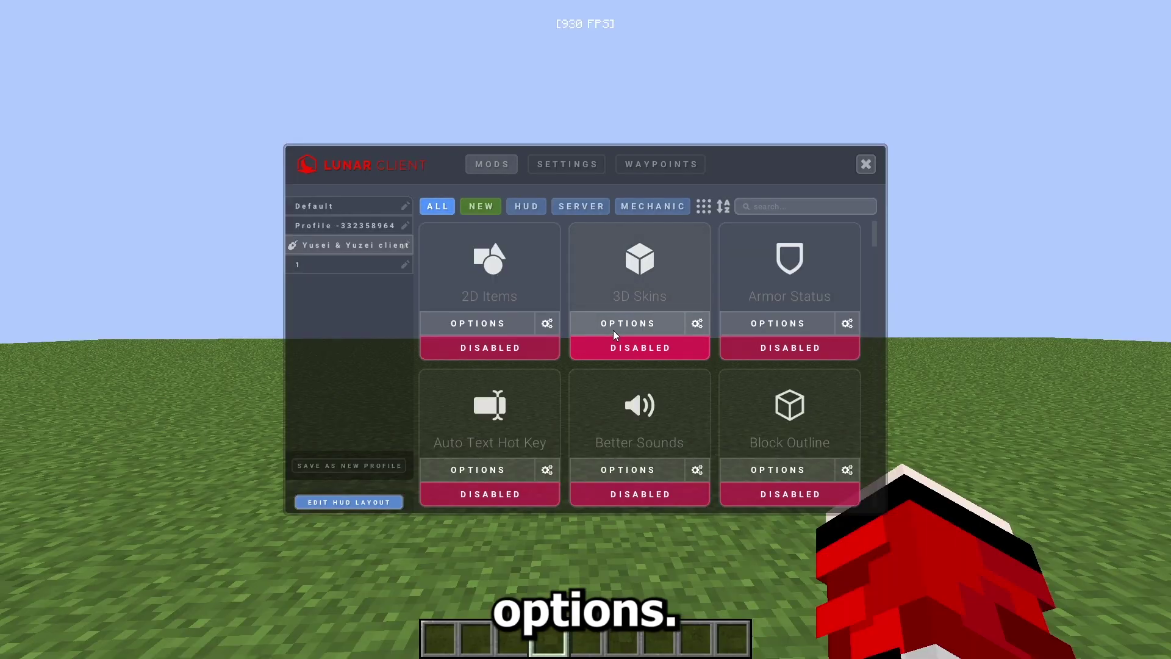
scroll(712, 416, down, 12)
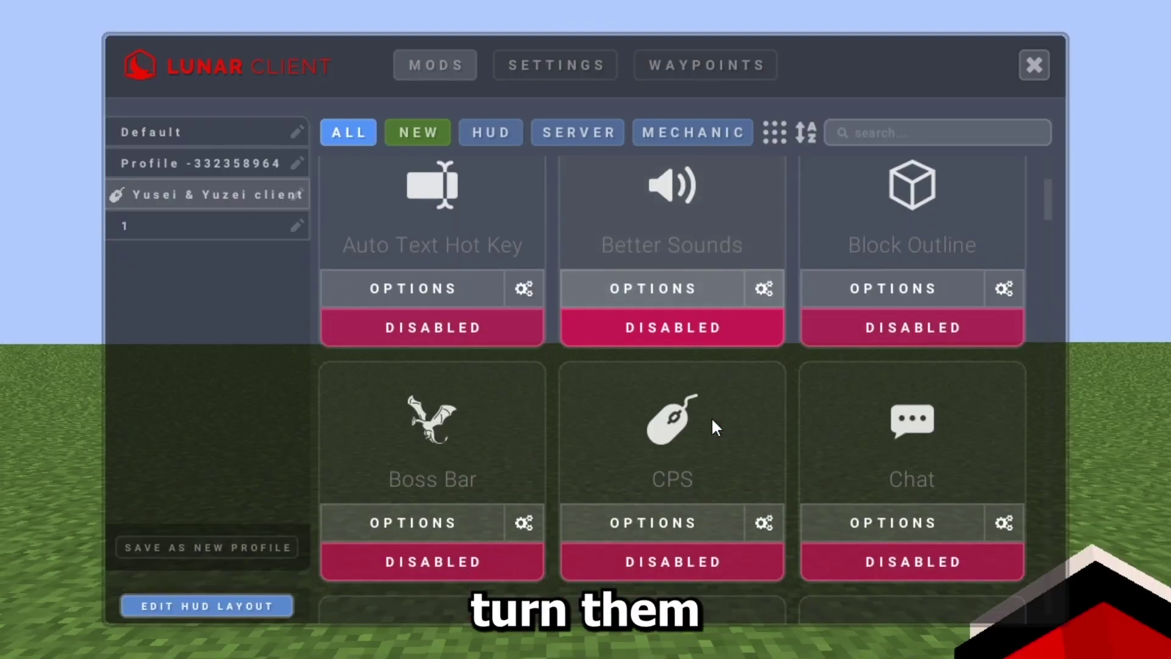
scroll(709, 408, down, 20)
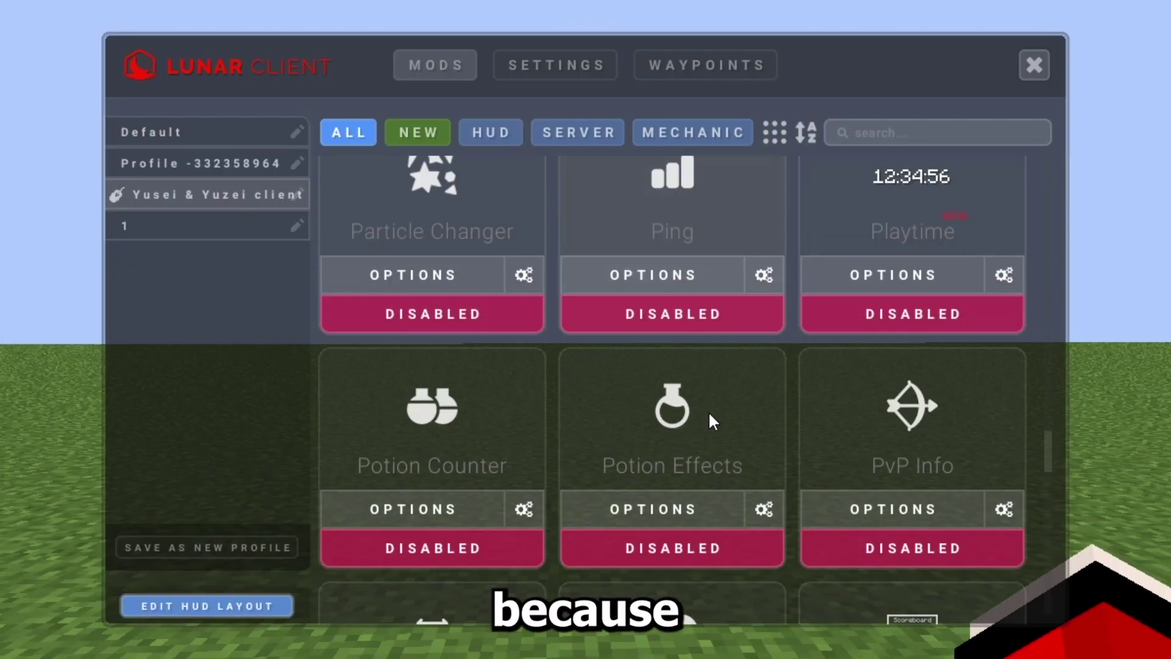
scroll(701, 354, down, 3)
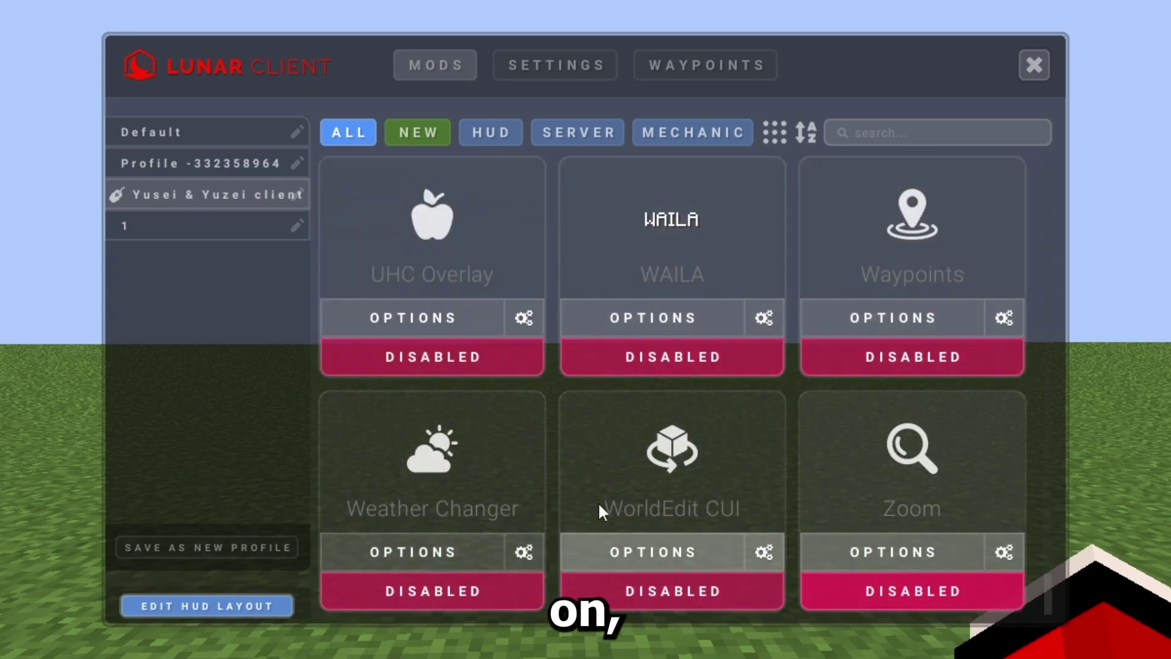
scroll(602, 510, up, 8)
scroll(630, 478, down, 12)
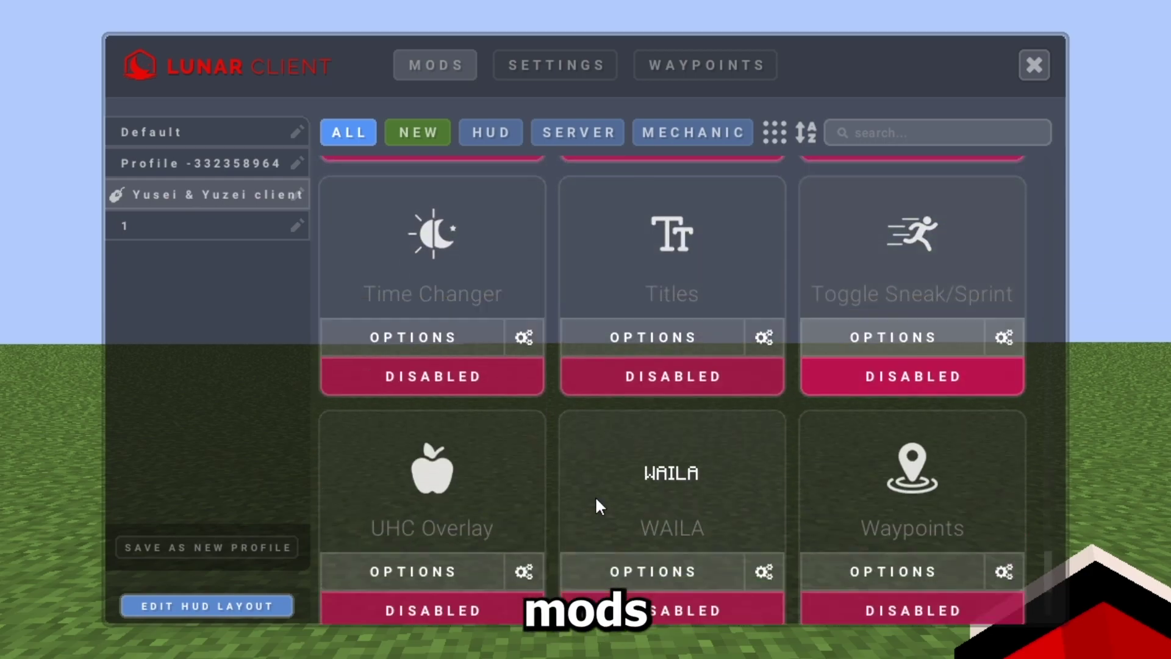
scroll(812, 442, up, 3)
scroll(928, 455, up, 15)
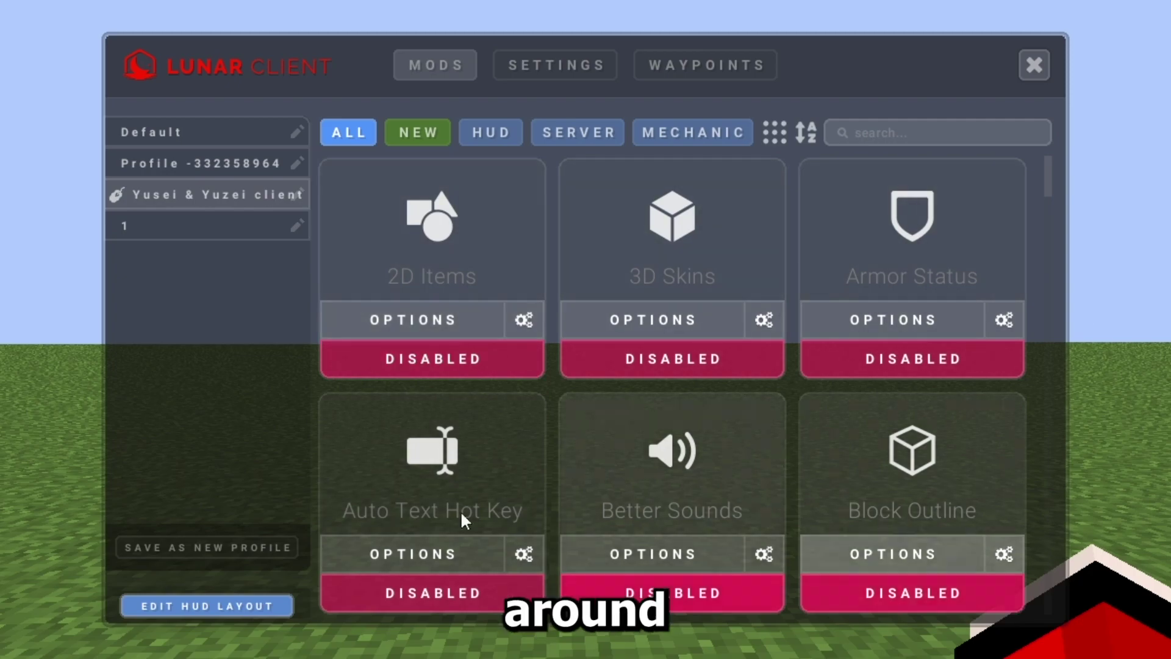
click(555, 65)
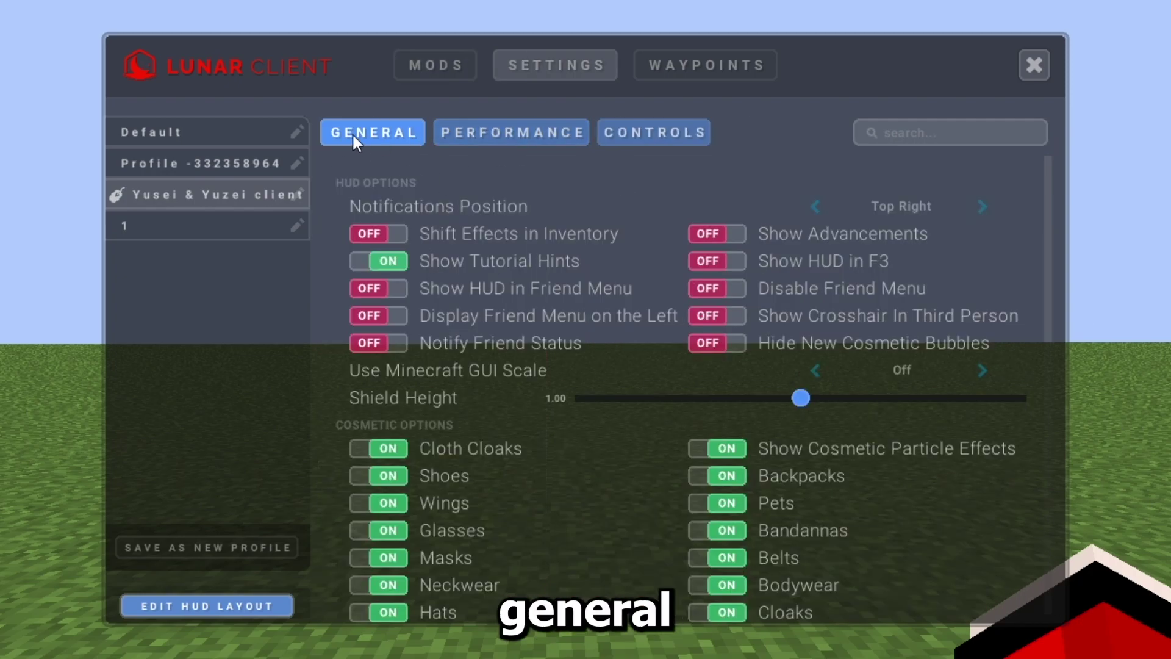
- On the Performance page, set Show Enchantment Glint to All and Lazy Chunk Loading to Off (Vanilla)
click(510, 136)
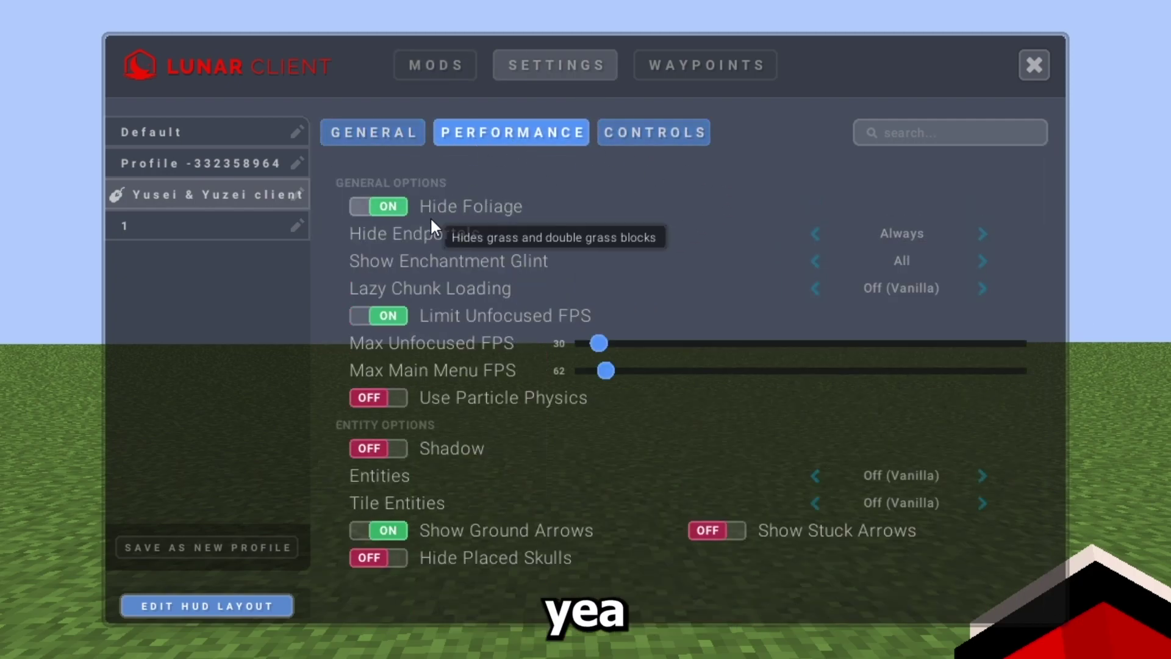
mouse_move(442, 208)
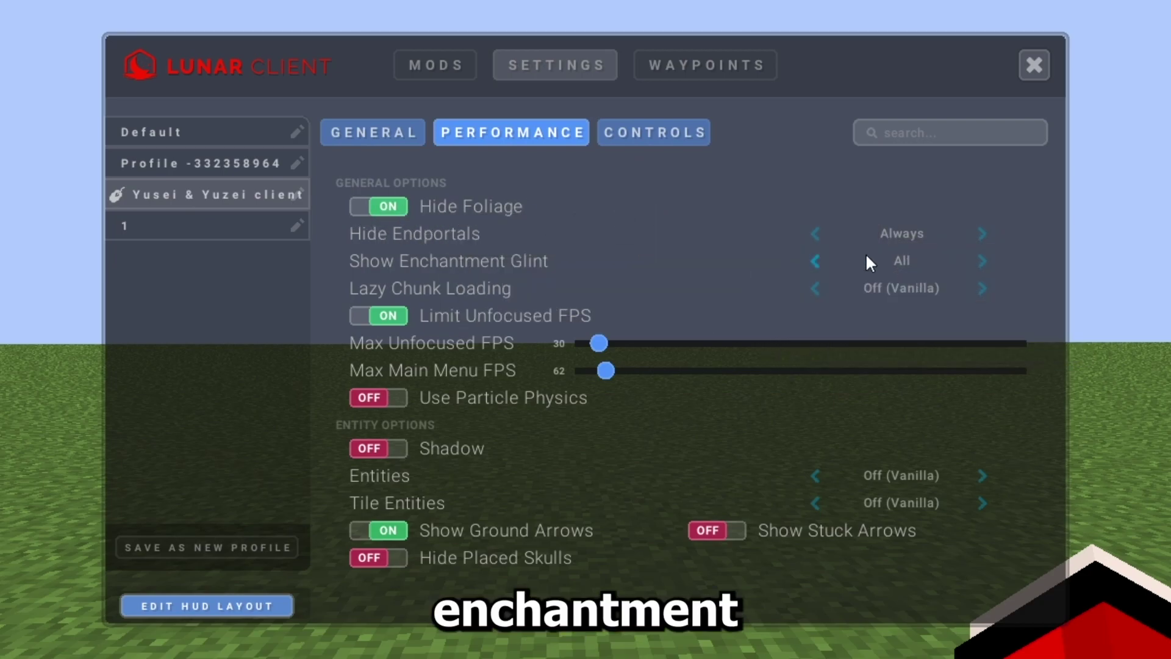
mouse_move(772, 264)
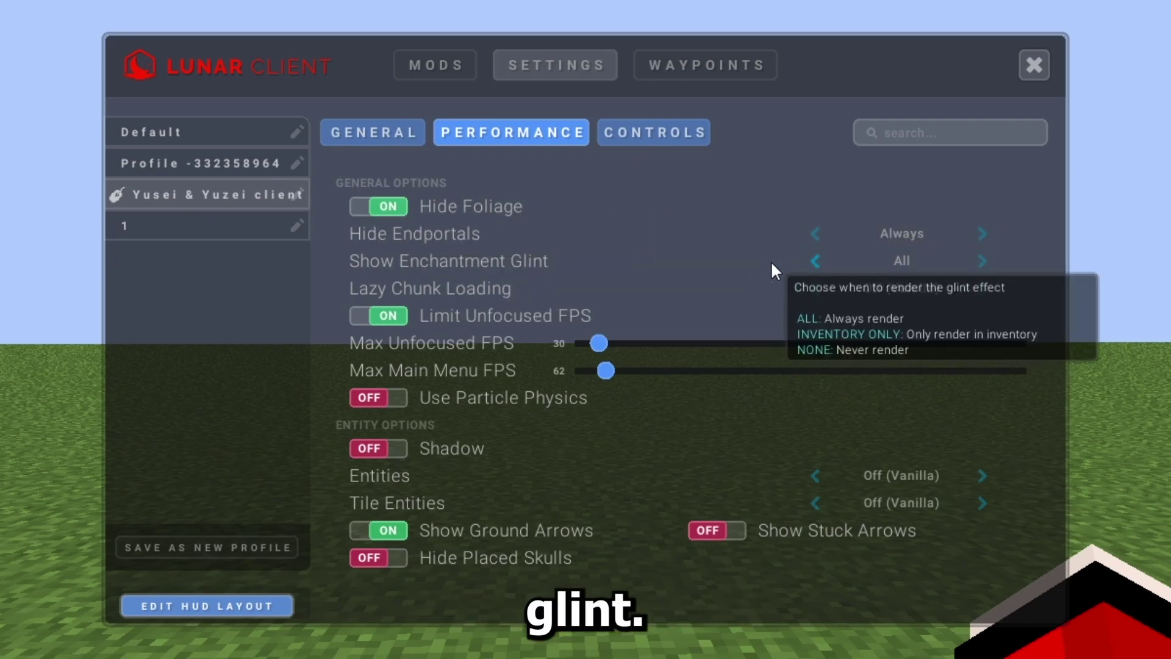
click(817, 262)
mouse_move(739, 277)
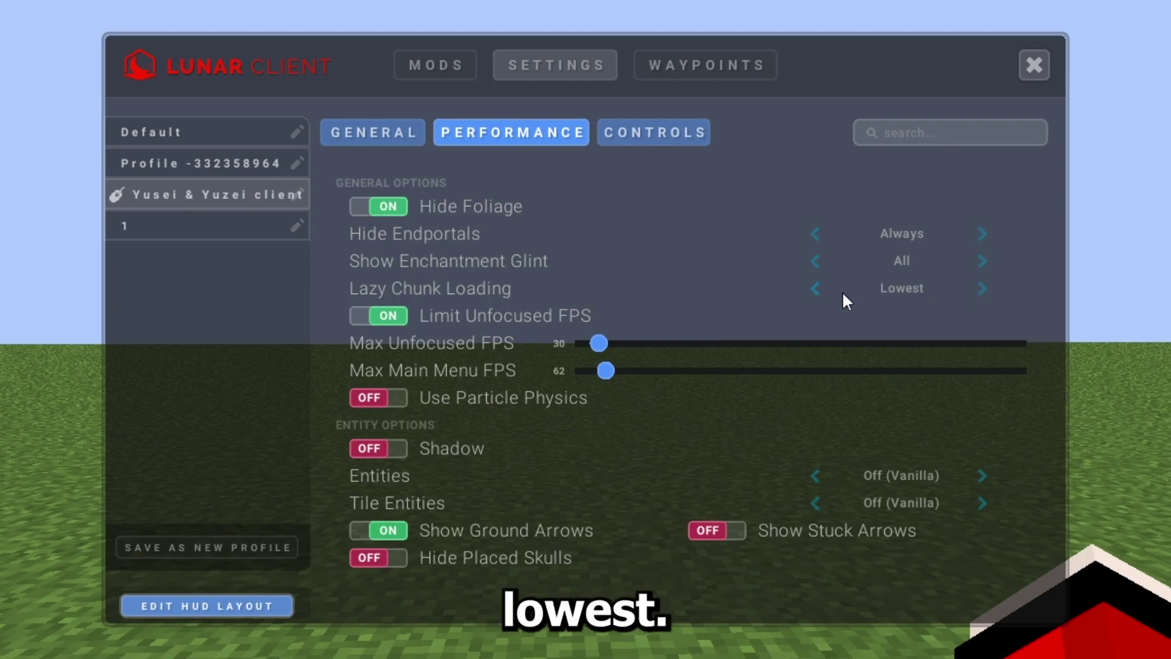
click(815, 288)
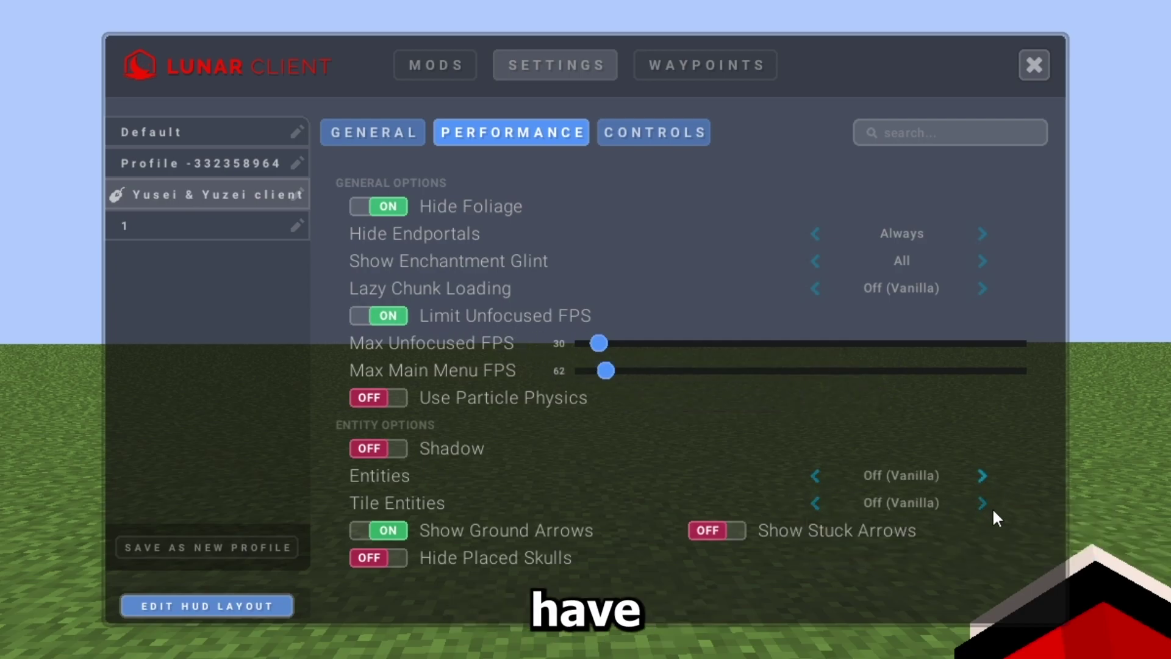
- Toggle Show Ground Arrows off and on again
click(366, 530)
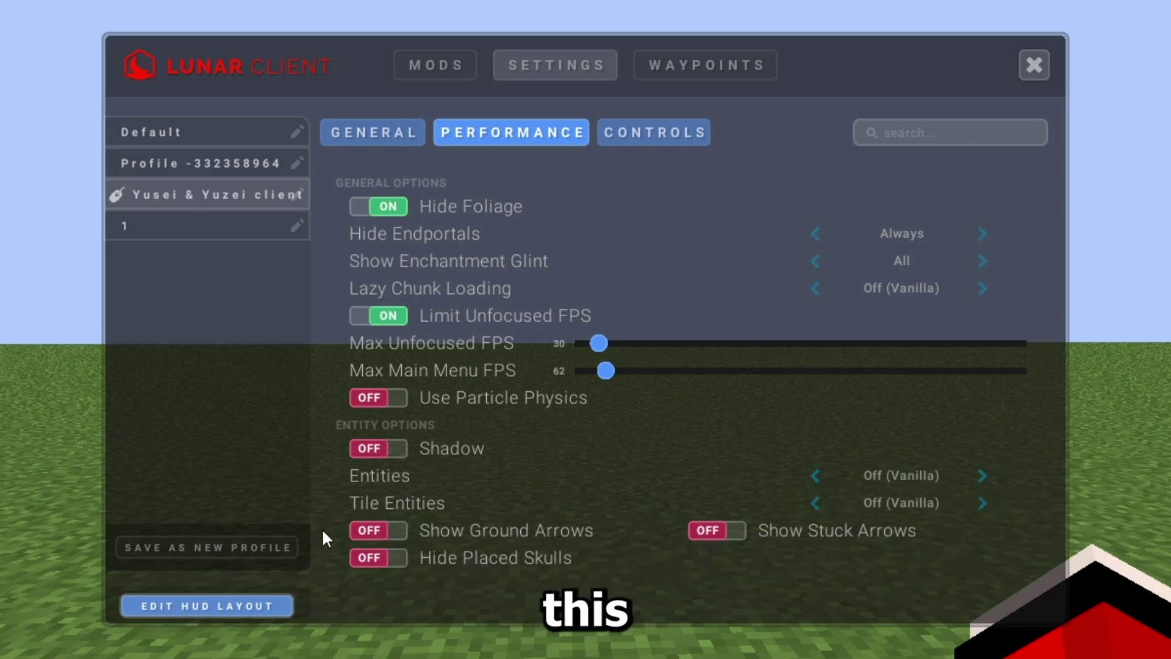
click(397, 530)
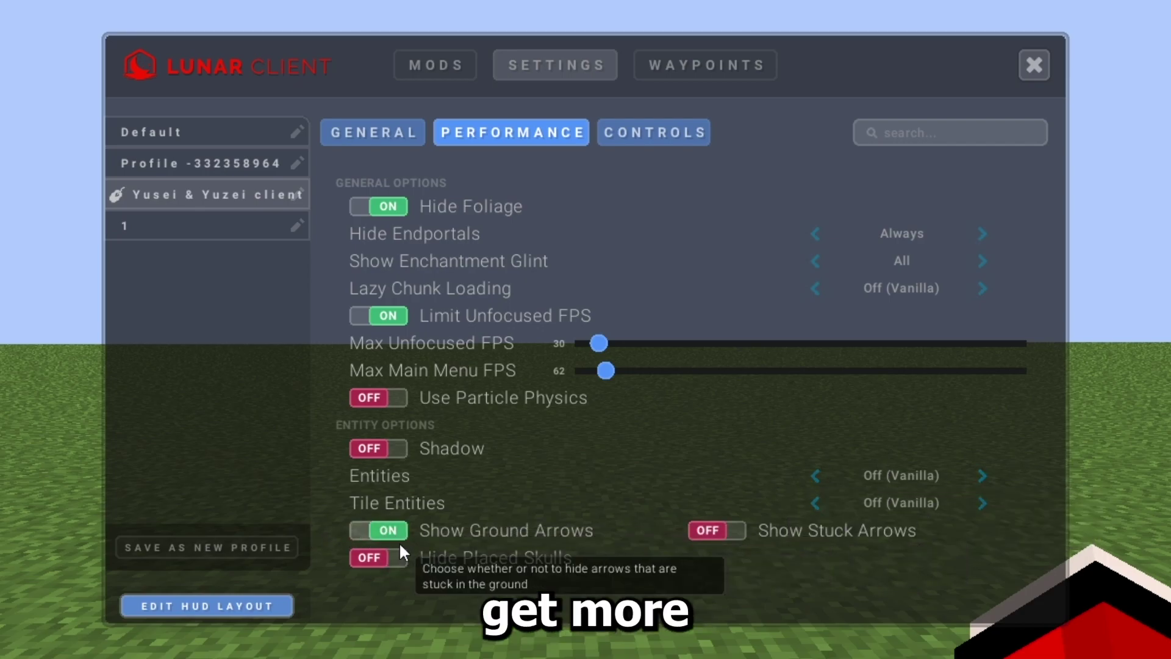
click(399, 537)
- Search the mod menu for 'chat' and open the Chat mod's options
key(Escape)
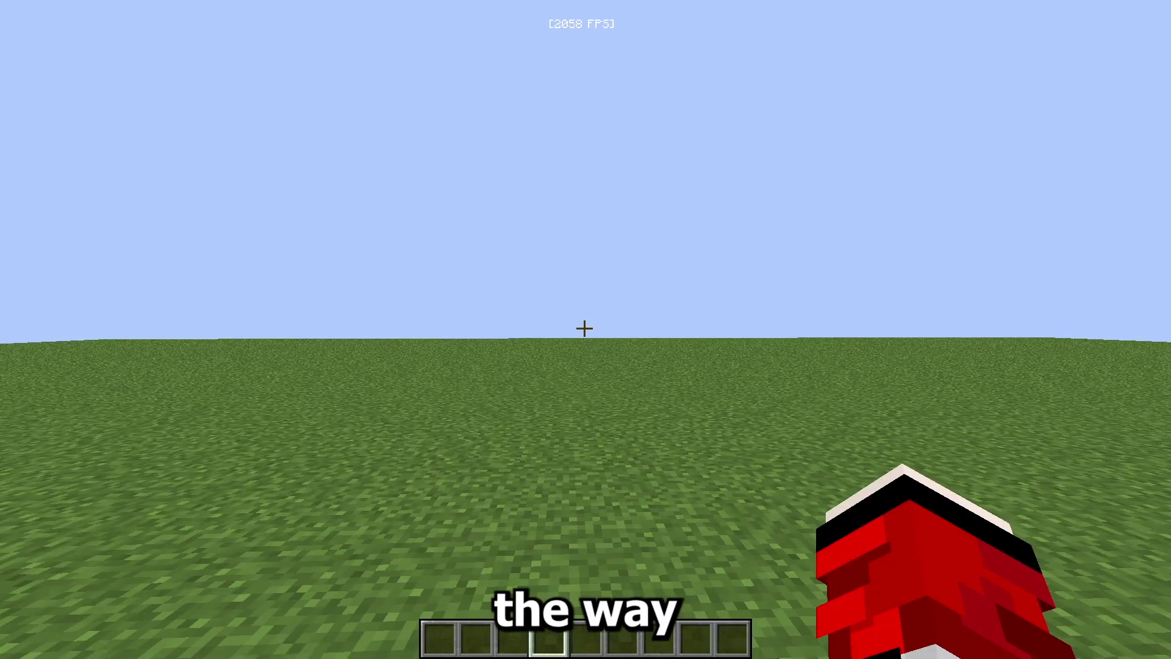
key(Shift_R)
click(585, 328)
click(777, 207)
text(cha)
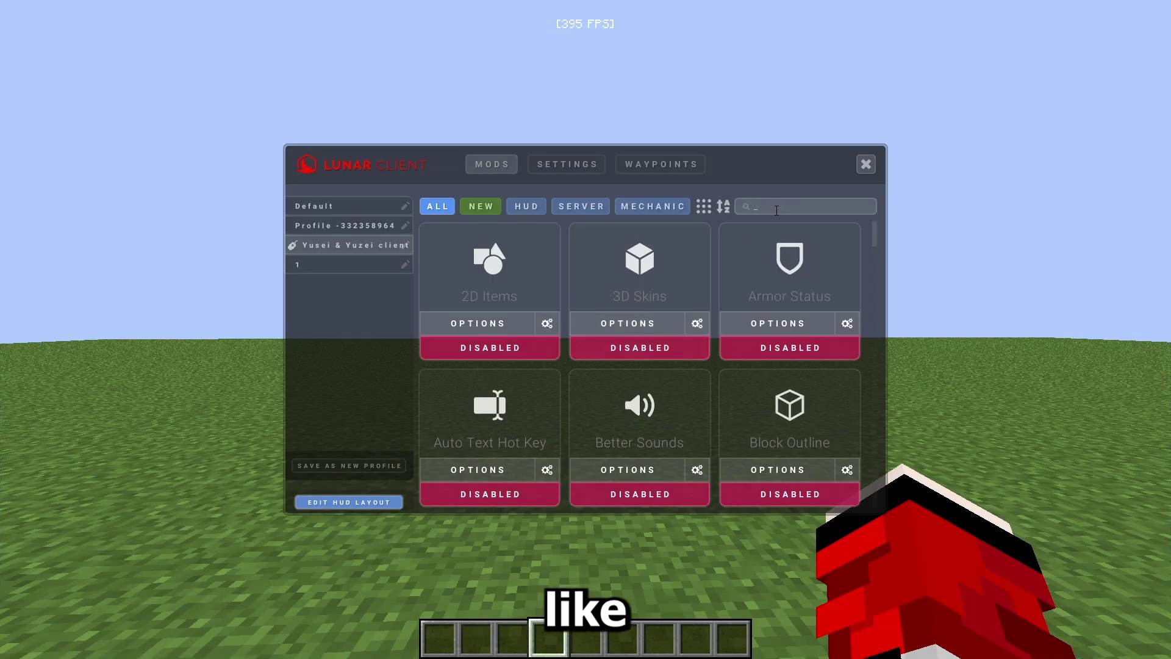
text(t)
click(477, 323)
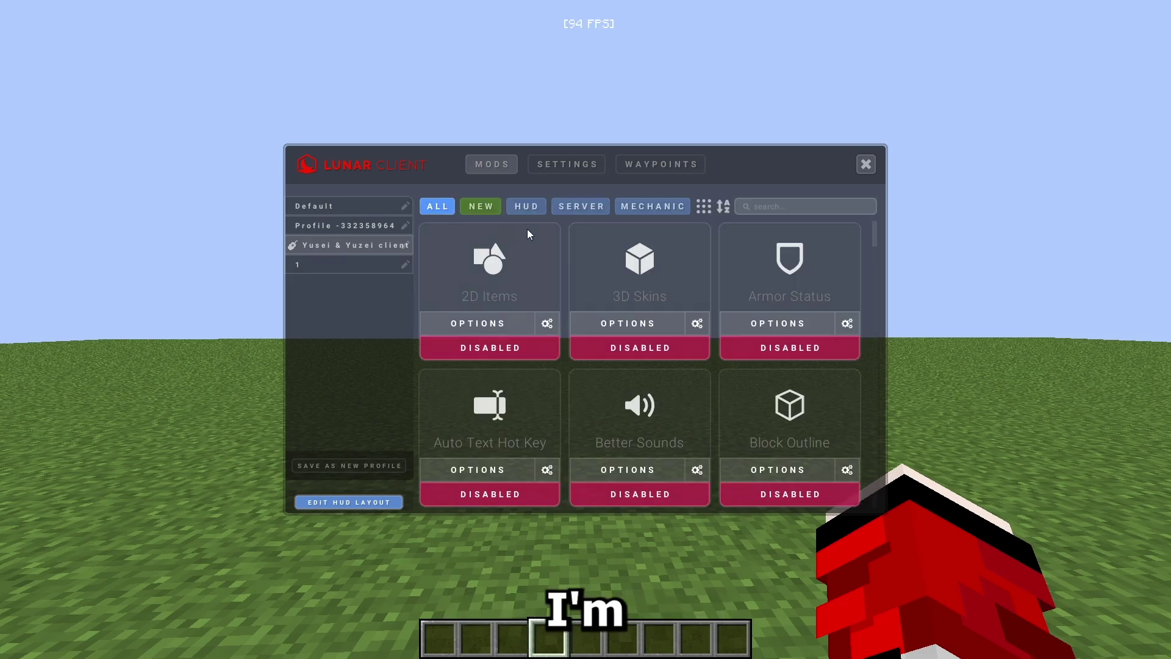
- Search 'tab', open Tab Editor options and pick its Background Color swatch
text(tab)
click(652, 350)
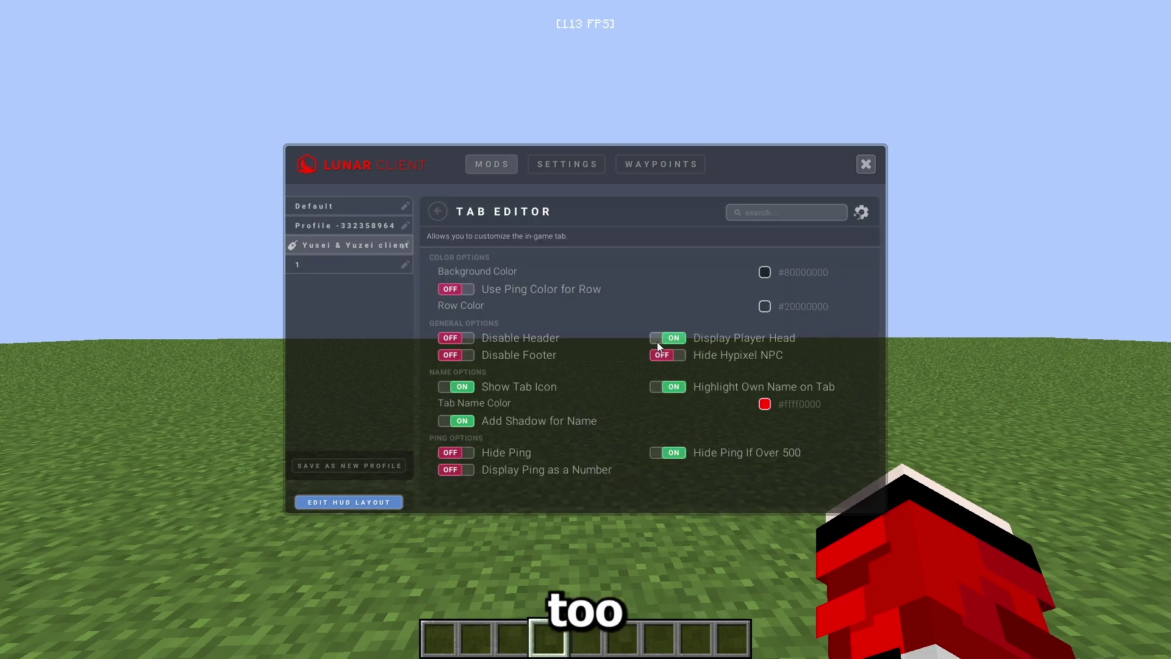
click(765, 272)
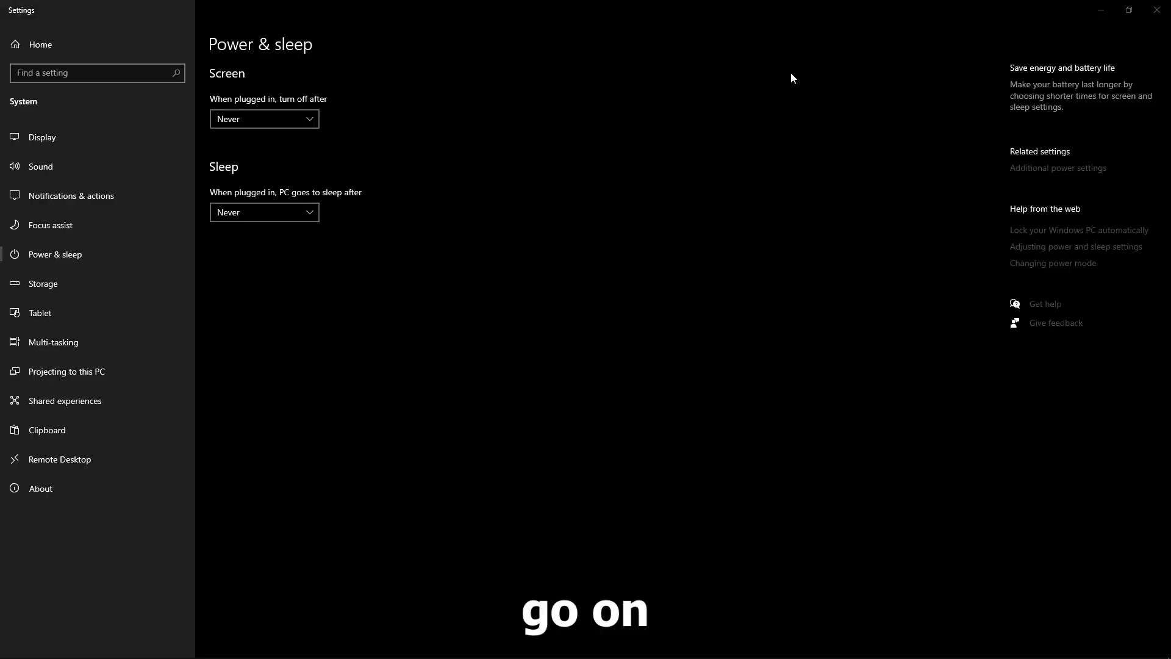
- Search 'power' from Start and open the Power & sleep settings
key(super)
text(power)
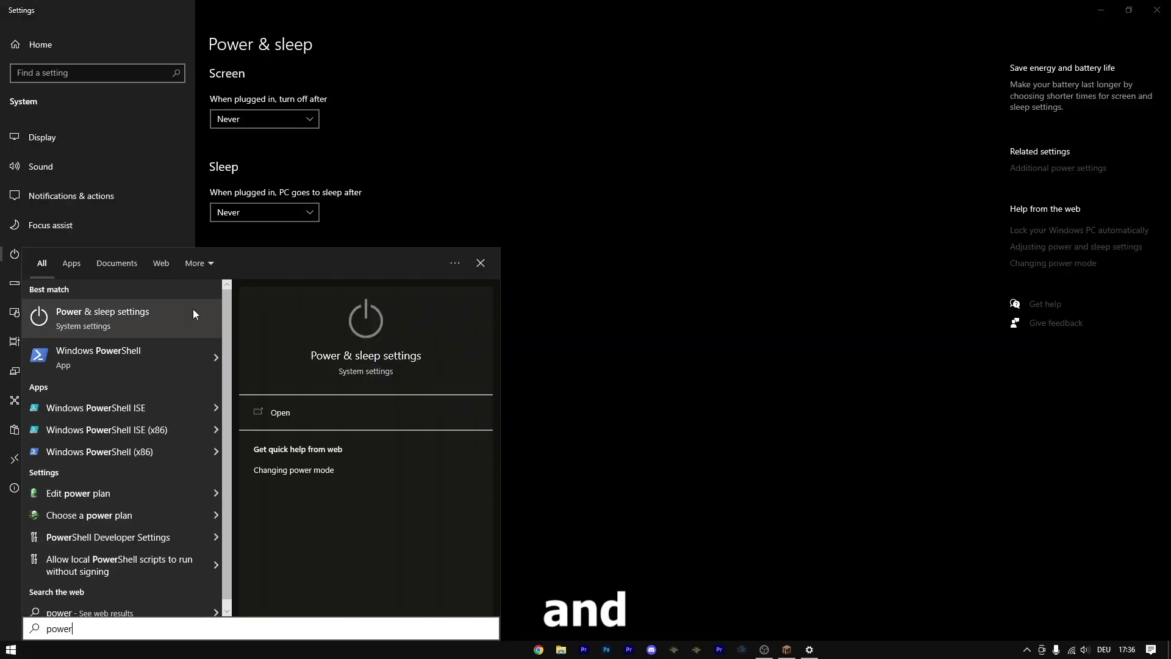
click(193, 311)
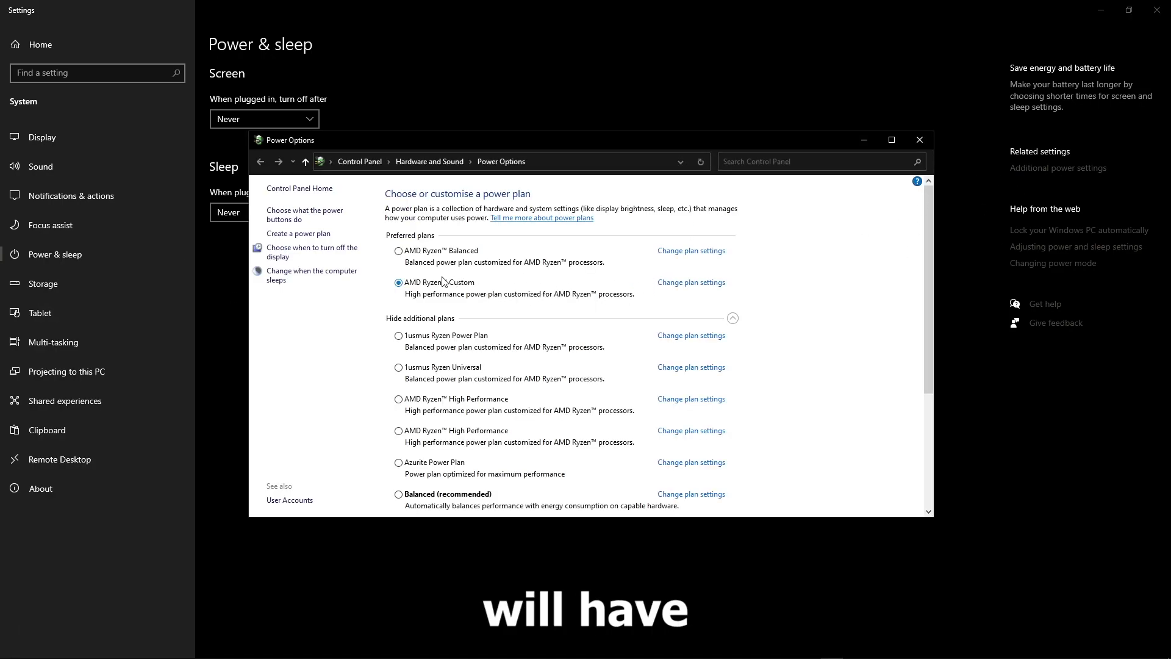
- Open the AMD Ryzen Custom plan's advanced power settings and scroll to processor power management
click(670, 284)
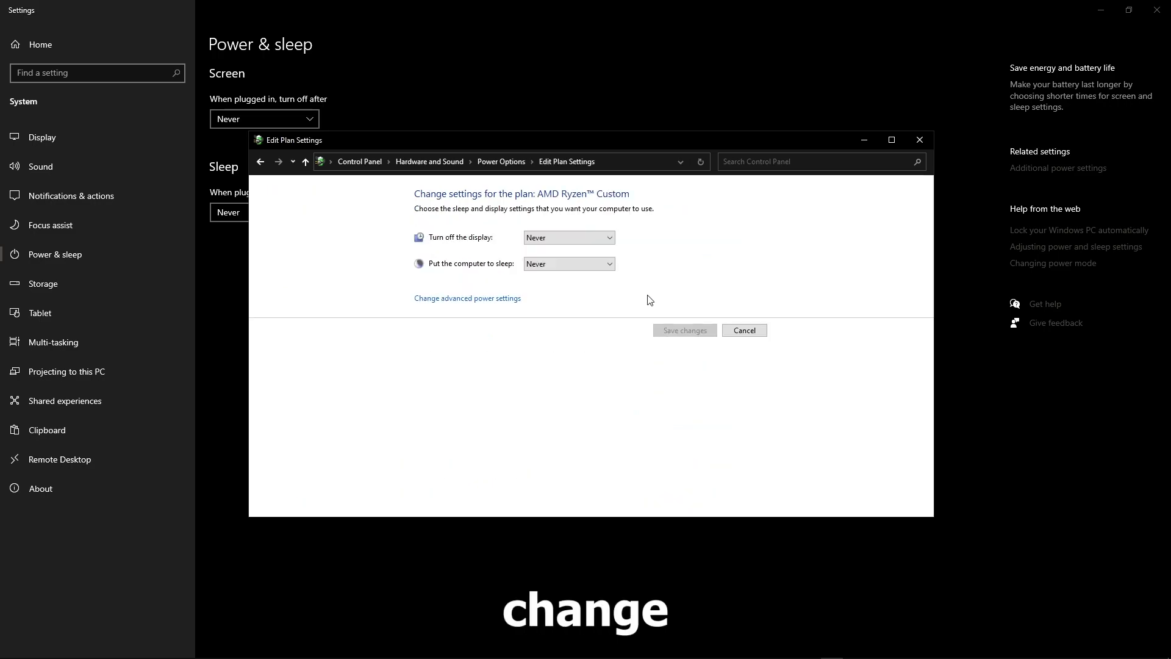
click(423, 300)
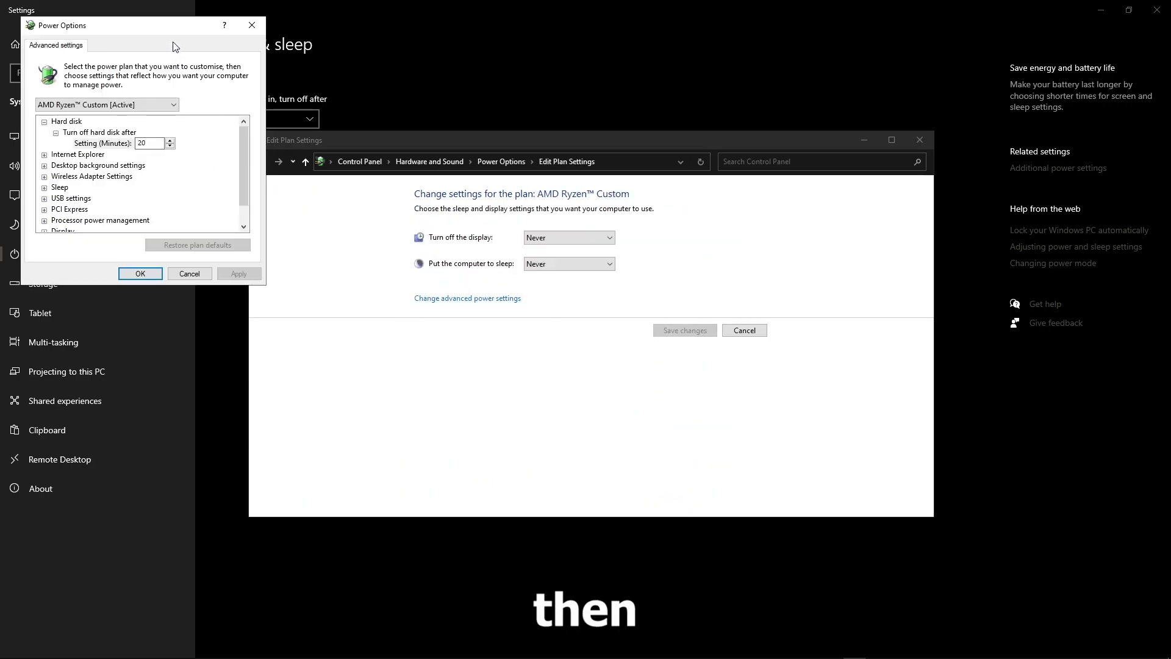
drag(176, 32, 543, 96)
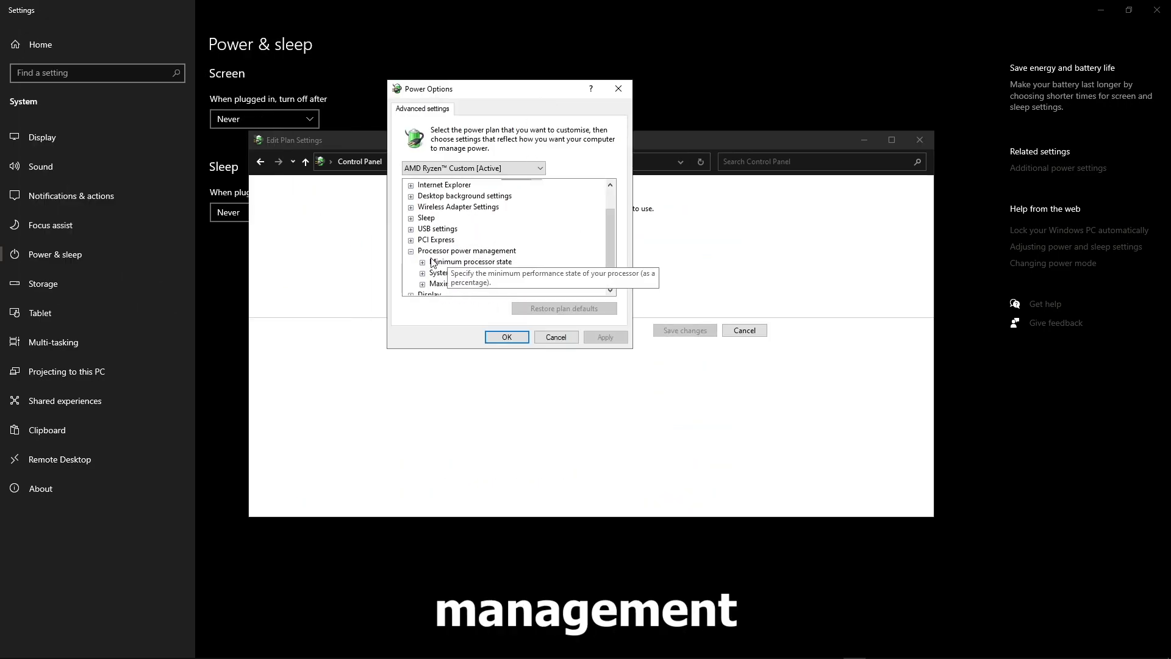
scroll(485, 273, down, 1)
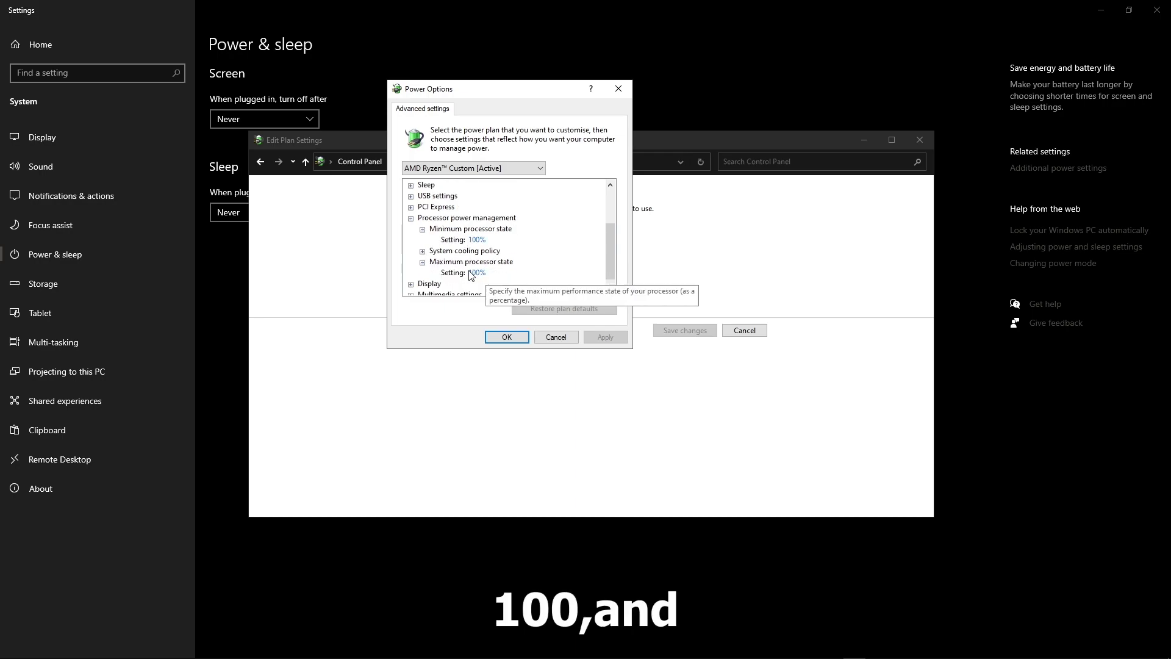